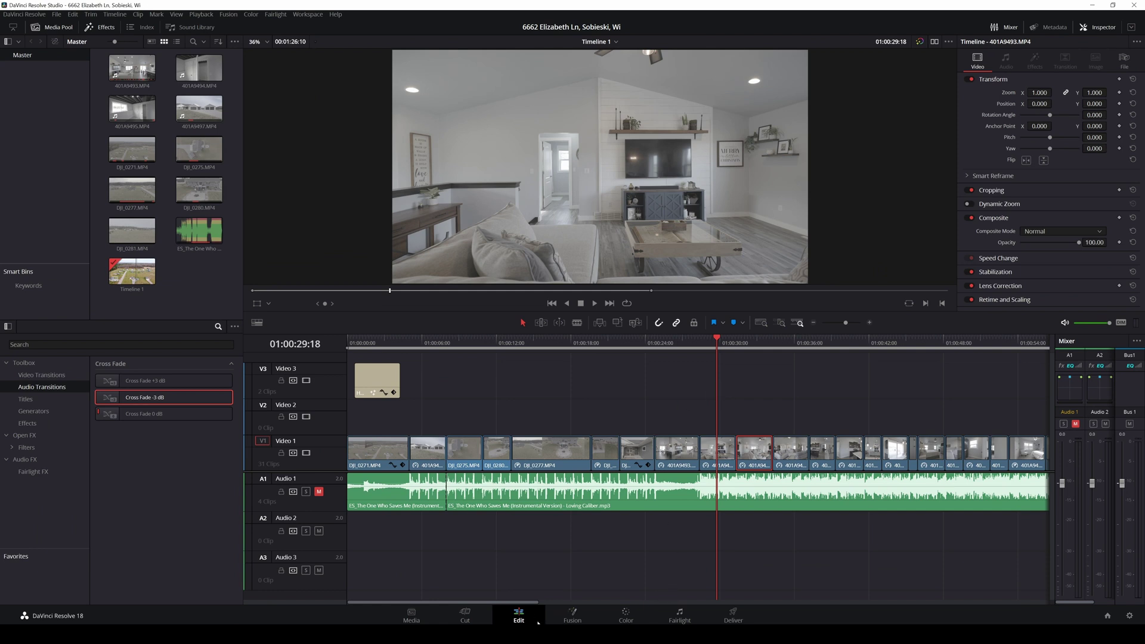
# On the Color page, add a new corrector node 02 to the interior clip's node tree.
pyautogui.click(623, 618)
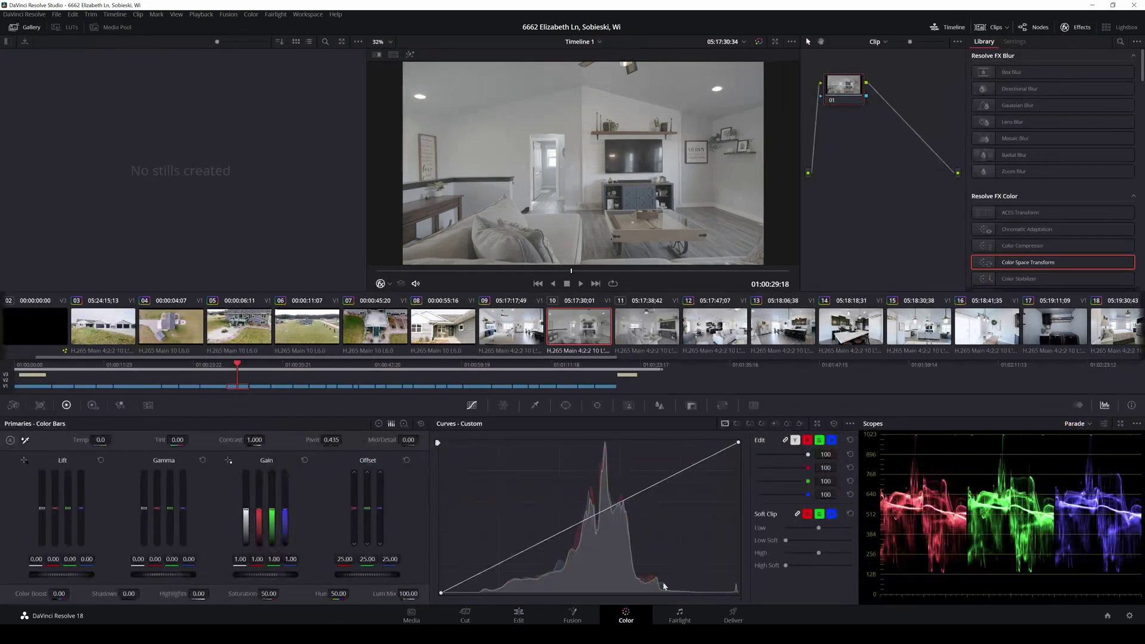
pyautogui.moveTo(844, 93); pyautogui.dragTo(847, 122)
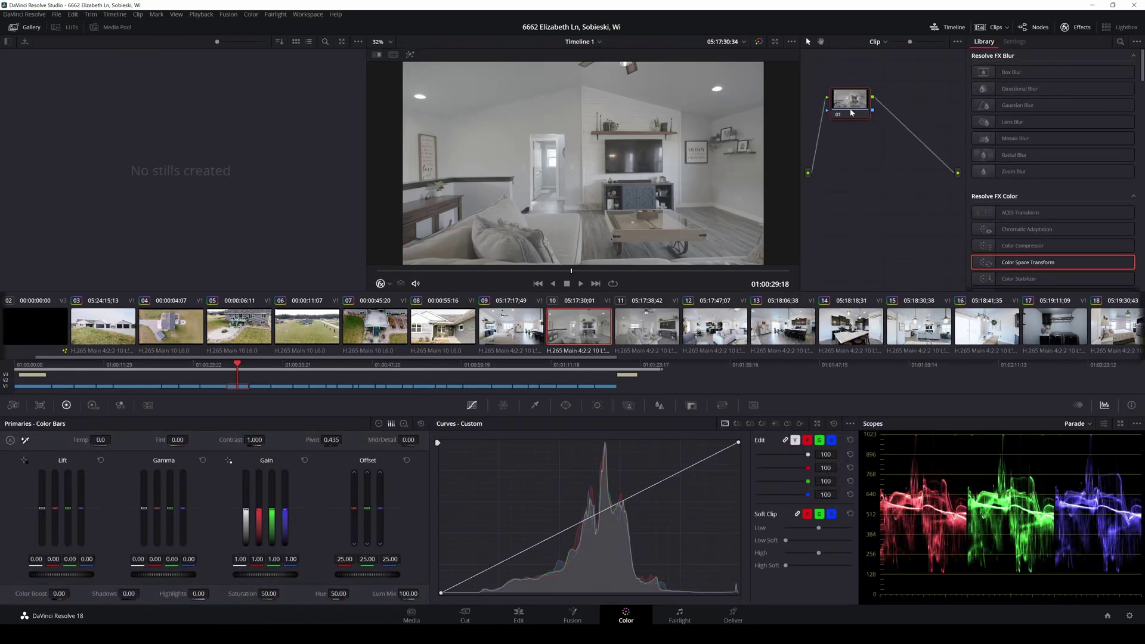
pyautogui.rightClick(906, 91)
pyautogui.moveTo(930, 108)
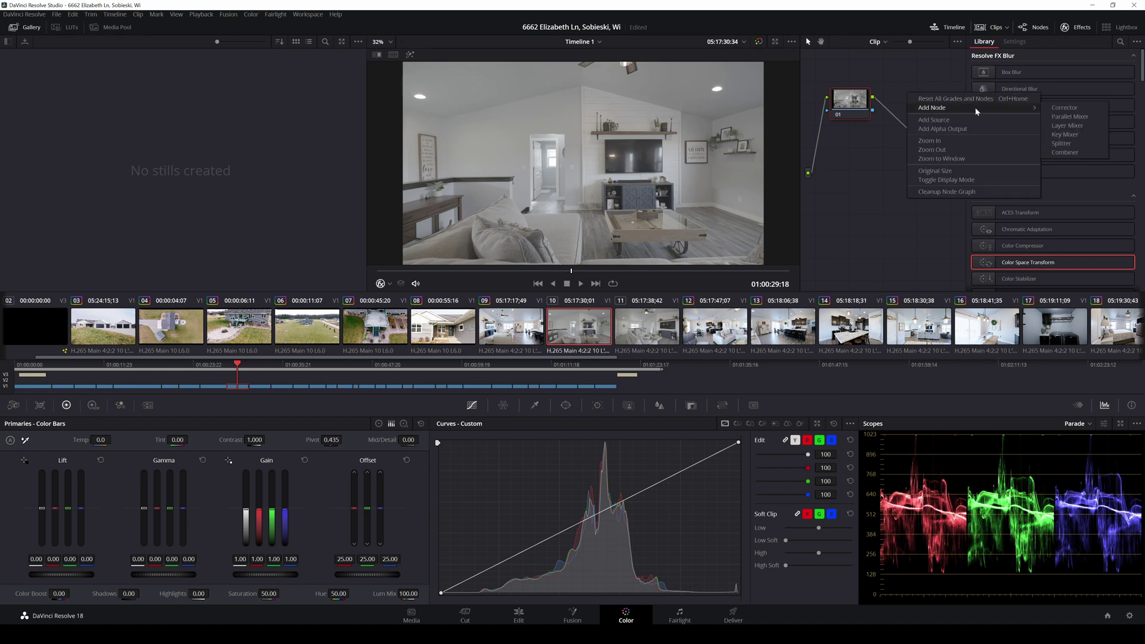
pyautogui.click(1063, 109)
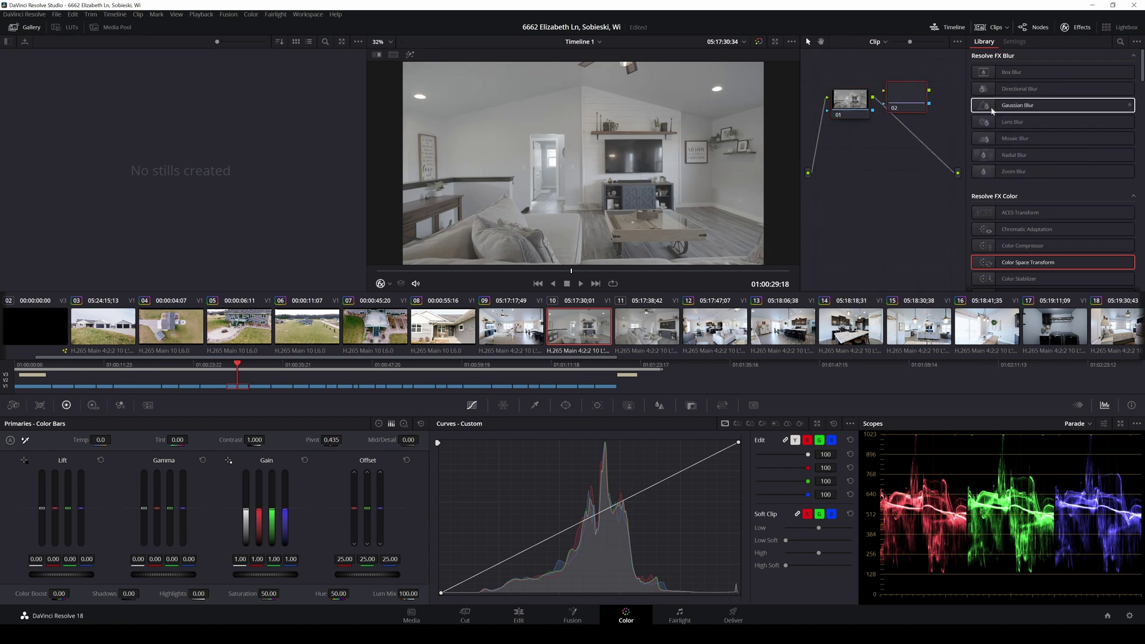
# Wire node 01's output into node 02 and arrange the two nodes side by side.
pyautogui.moveTo(923, 108); pyautogui.dragTo(940, 84)
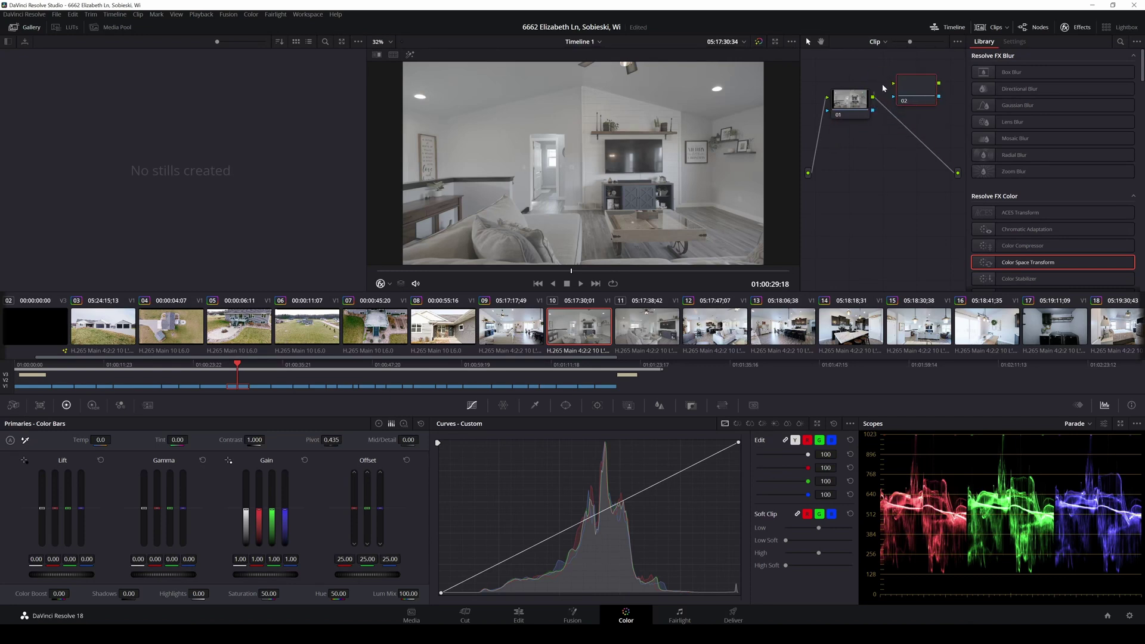
pyautogui.moveTo(873, 96)
pyautogui.mouseDown()
pyautogui.moveTo(894, 84)
pyautogui.moveTo(959, 174)
pyautogui.mouseUp()
pyautogui.moveTo(919, 95); pyautogui.dragTo(920, 104)
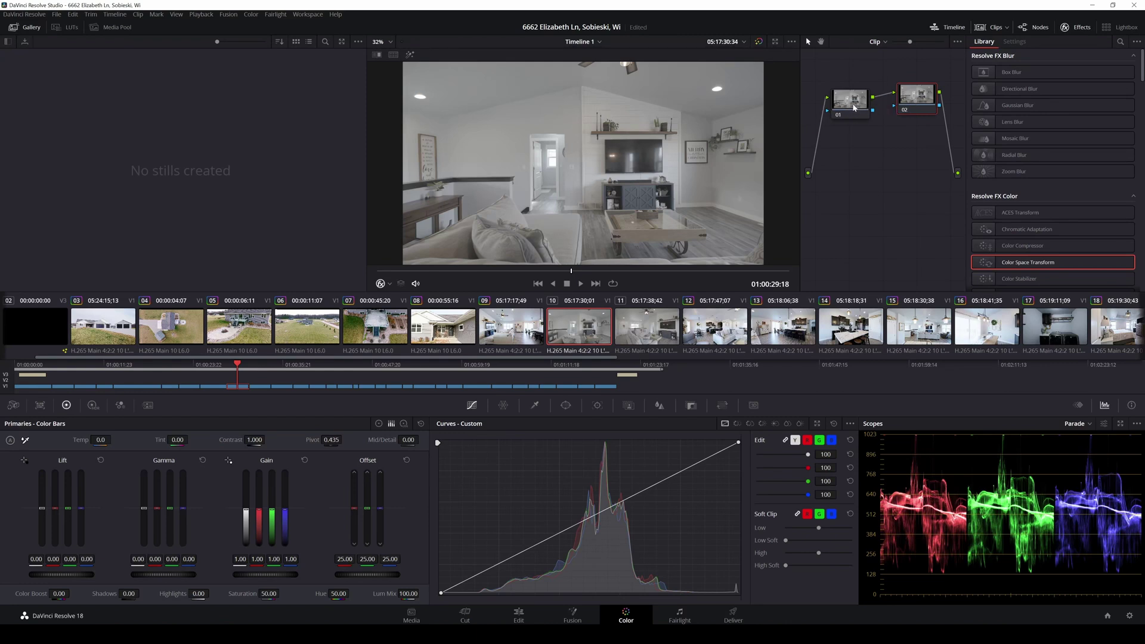
pyautogui.moveTo(854, 107); pyautogui.dragTo(835, 103)
pyautogui.moveTo(906, 98); pyautogui.dragTo(908, 101)
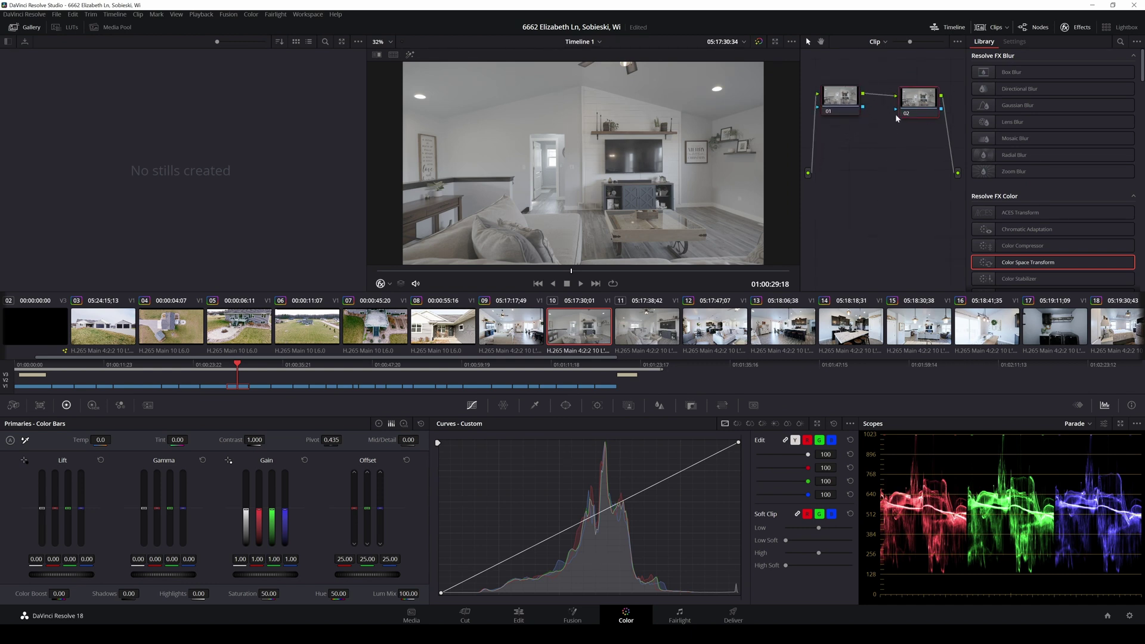
pyautogui.moveTo(910, 102); pyautogui.dragTo(887, 102)
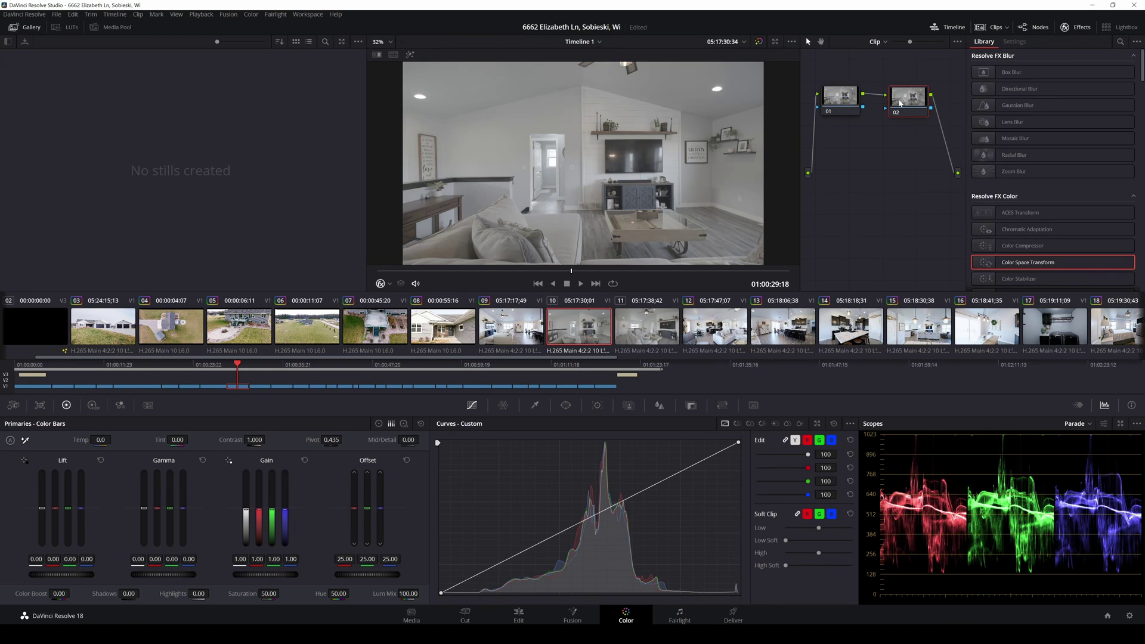
# Delete node 02, then try raising and lowering a point on node 01's custom curve.
pyautogui.press('Delete')
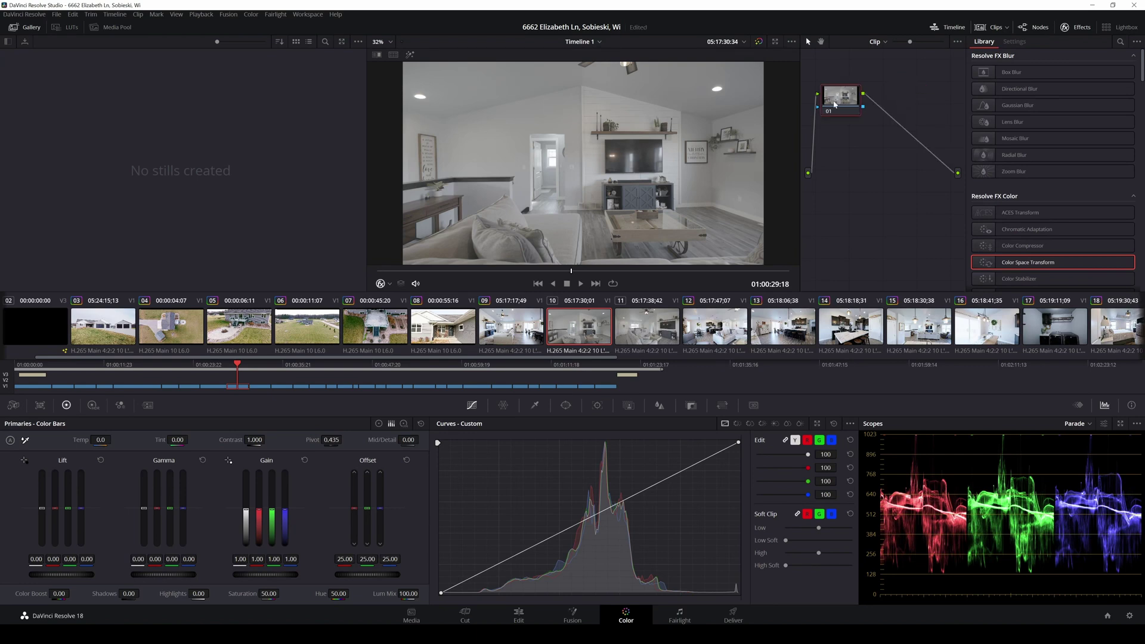
pyautogui.moveTo(835, 105); pyautogui.dragTo(853, 111)
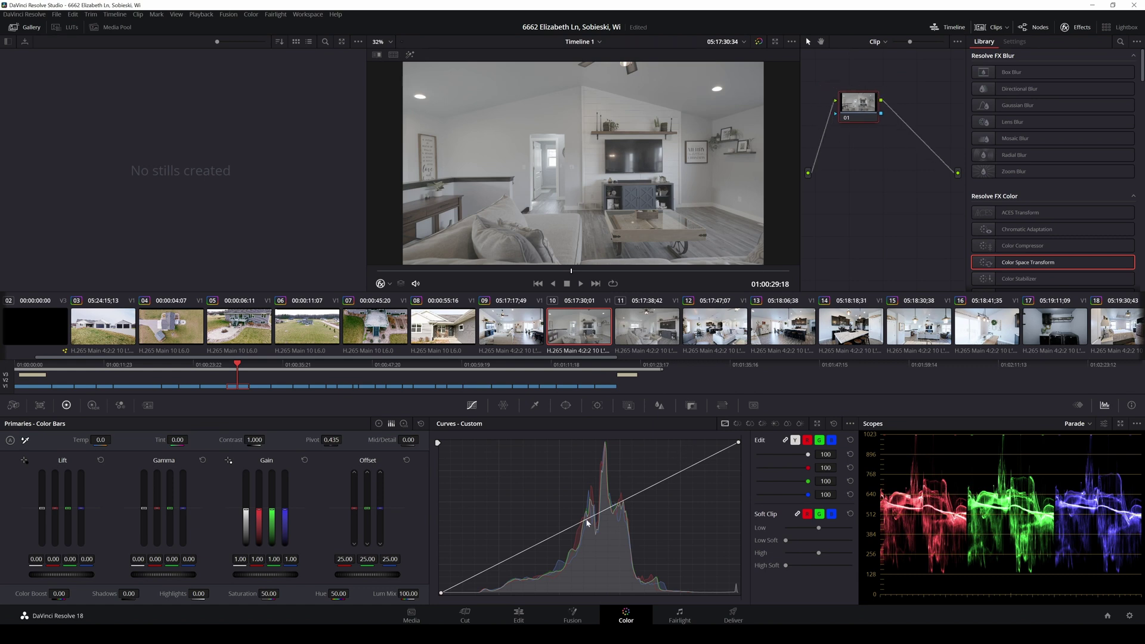
pyautogui.moveTo(587, 523); pyautogui.dragTo(583, 480)
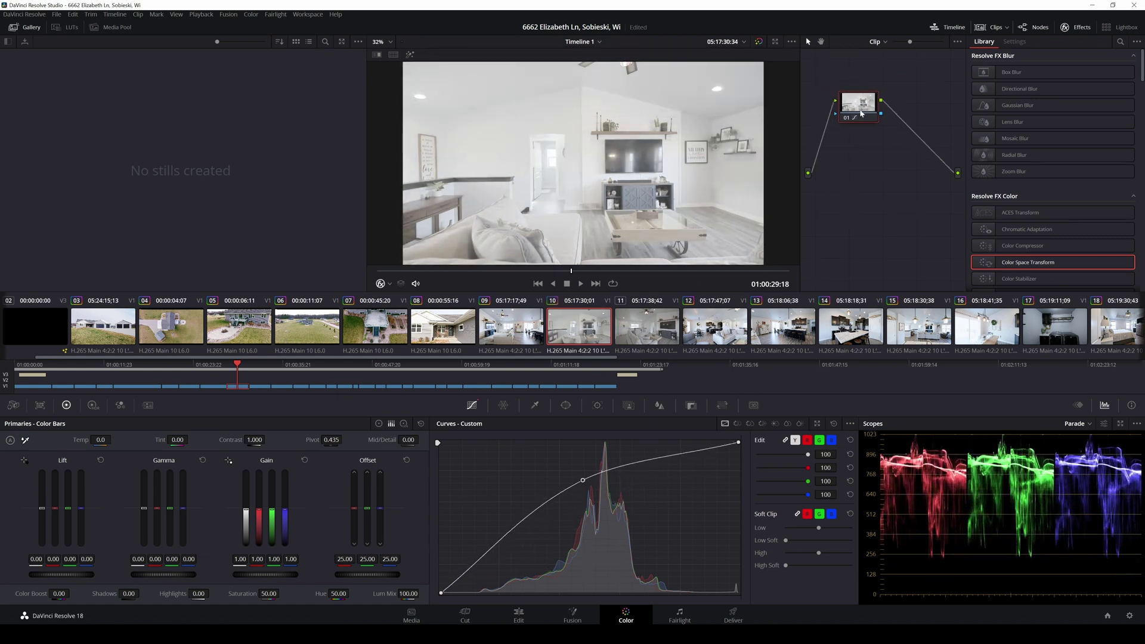
pyautogui.moveTo(583, 481); pyautogui.dragTo(617, 516)
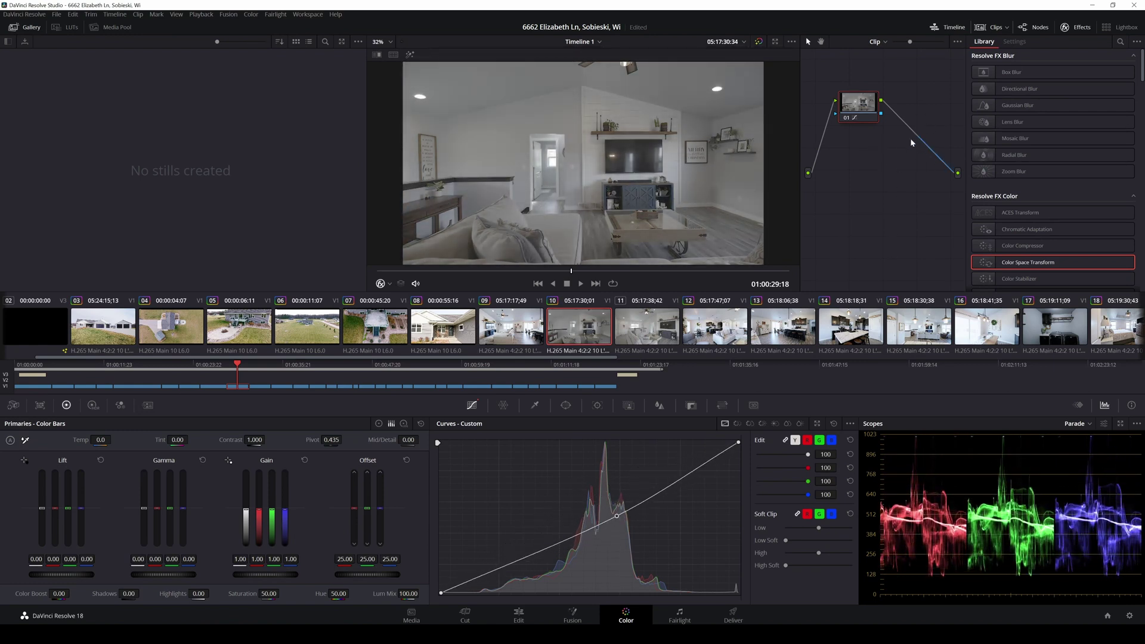
# Reset node 01's grade so its curve is a straight line again.
pyautogui.rightClick(863, 108)
pyautogui.click(889, 117)
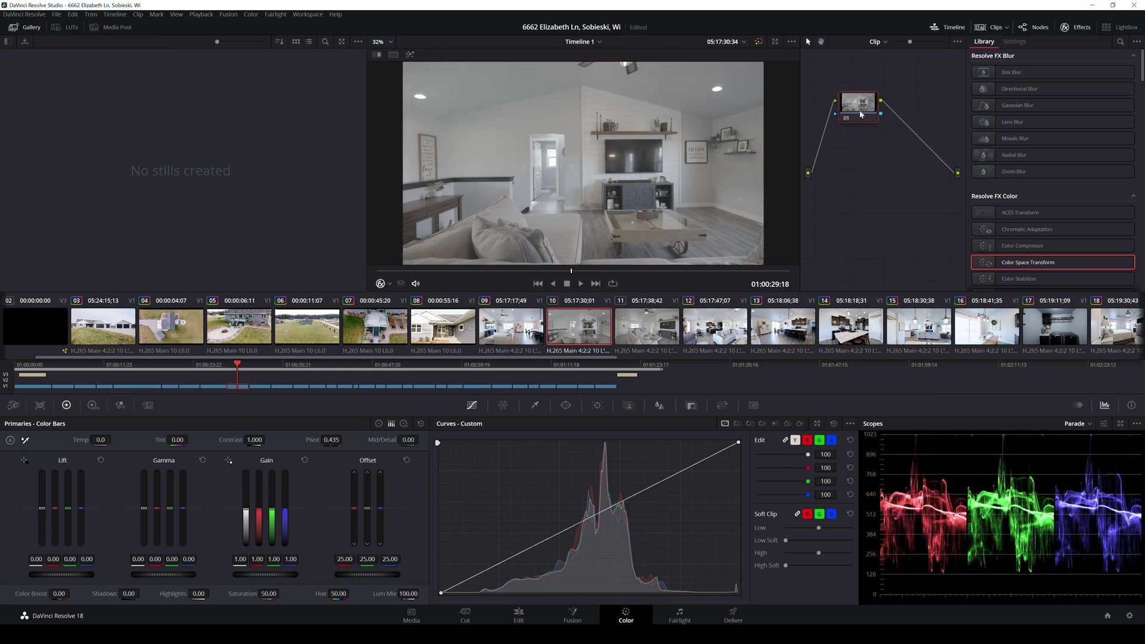
pyautogui.moveTo(861, 114)
pyautogui.mouseDown()
pyautogui.moveTo(880, 110)
pyautogui.moveTo(842, 123)
pyautogui.moveTo(864, 128)
pyautogui.moveTo(851, 108)
pyautogui.mouseUp()
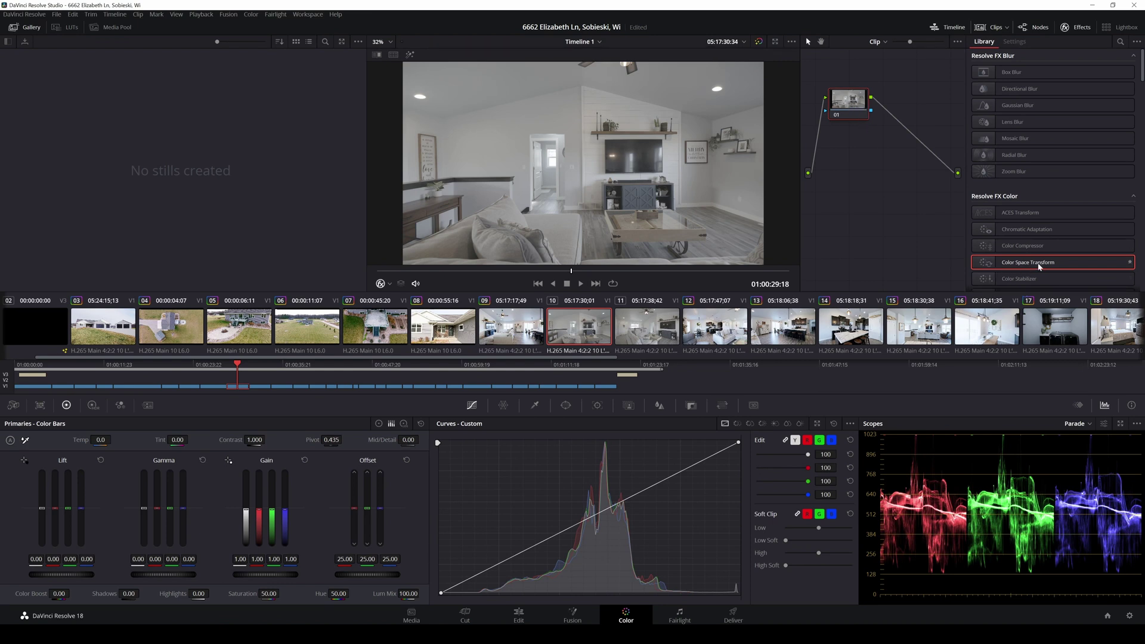
# Apply a Color Space Transform to node 01 with Input Gamma Canon Log 3.
pyautogui.moveTo(1039, 266); pyautogui.dragTo(855, 104)
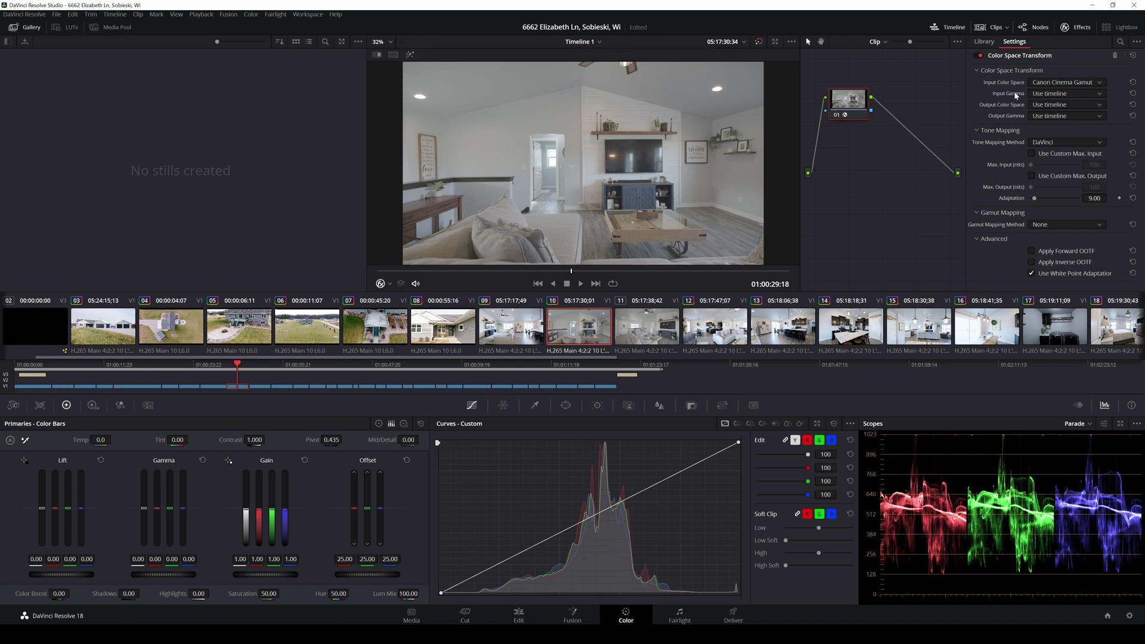
pyautogui.click(1045, 96)
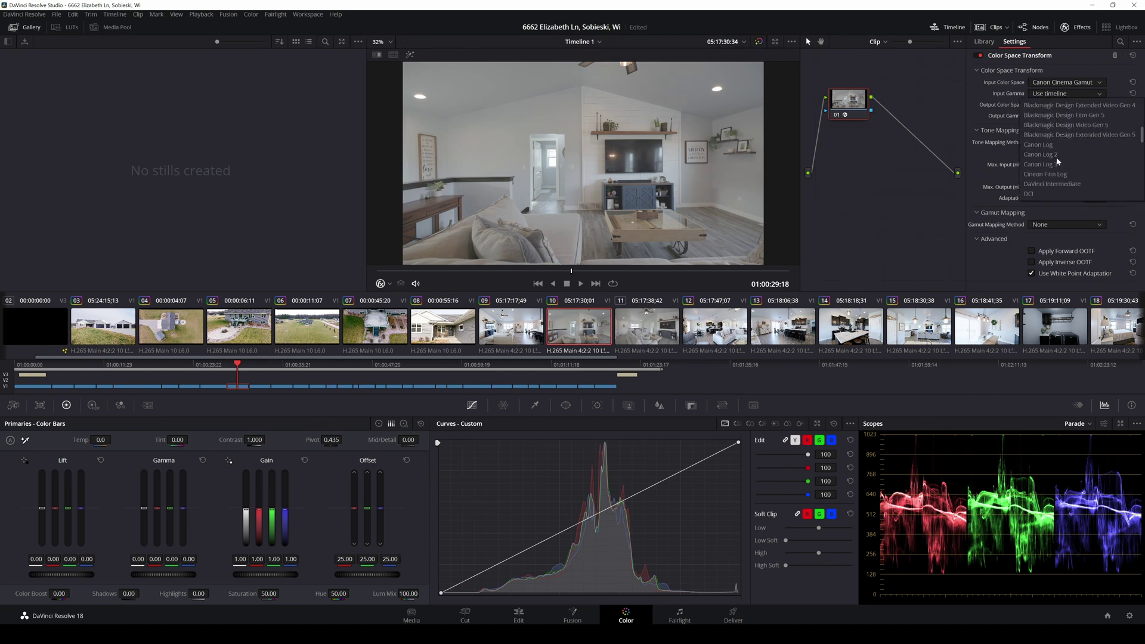
pyautogui.click(1043, 165)
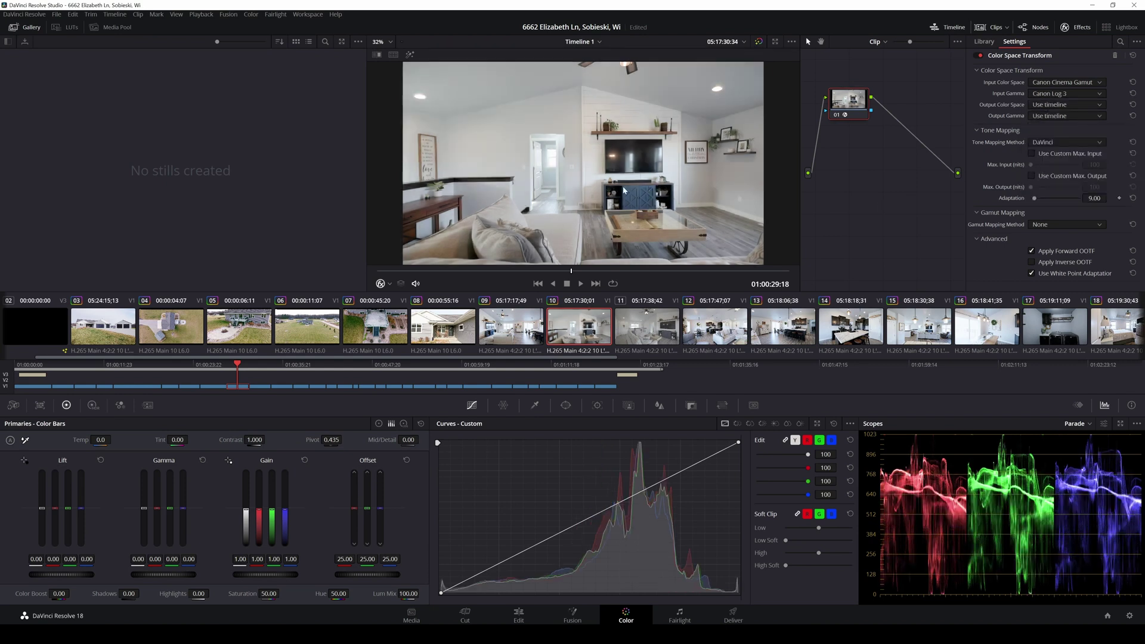
# Toggle Bypass twice to compare the transformed interior with the ungraded clip.
pyautogui.click(759, 42)
pyautogui.click(759, 42)
pyautogui.click(758, 42)
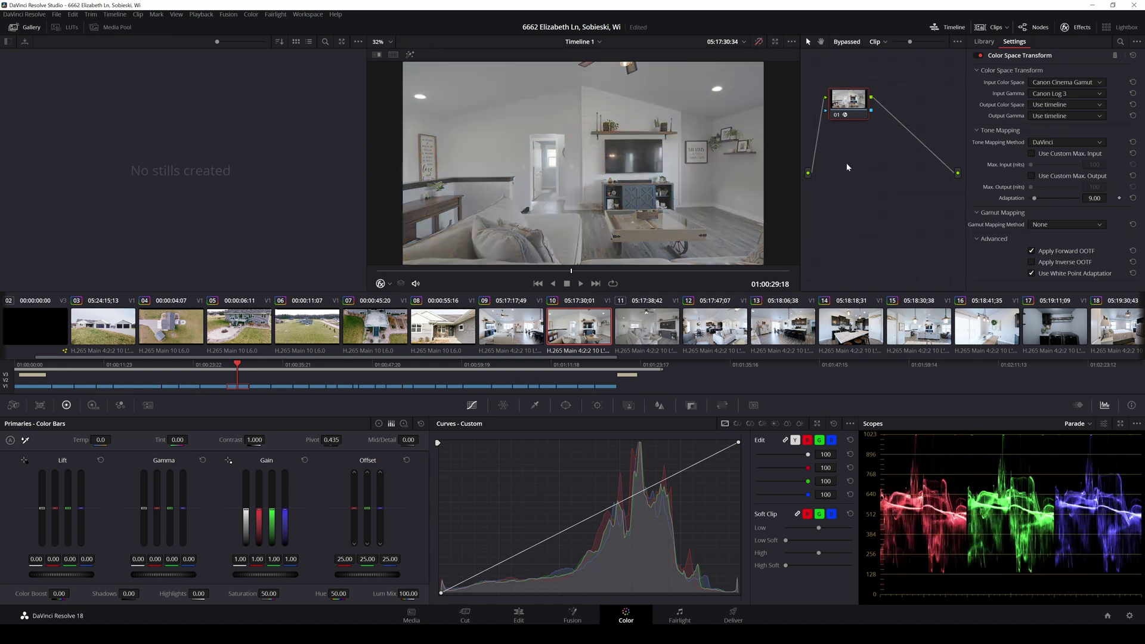
pyautogui.click(759, 42)
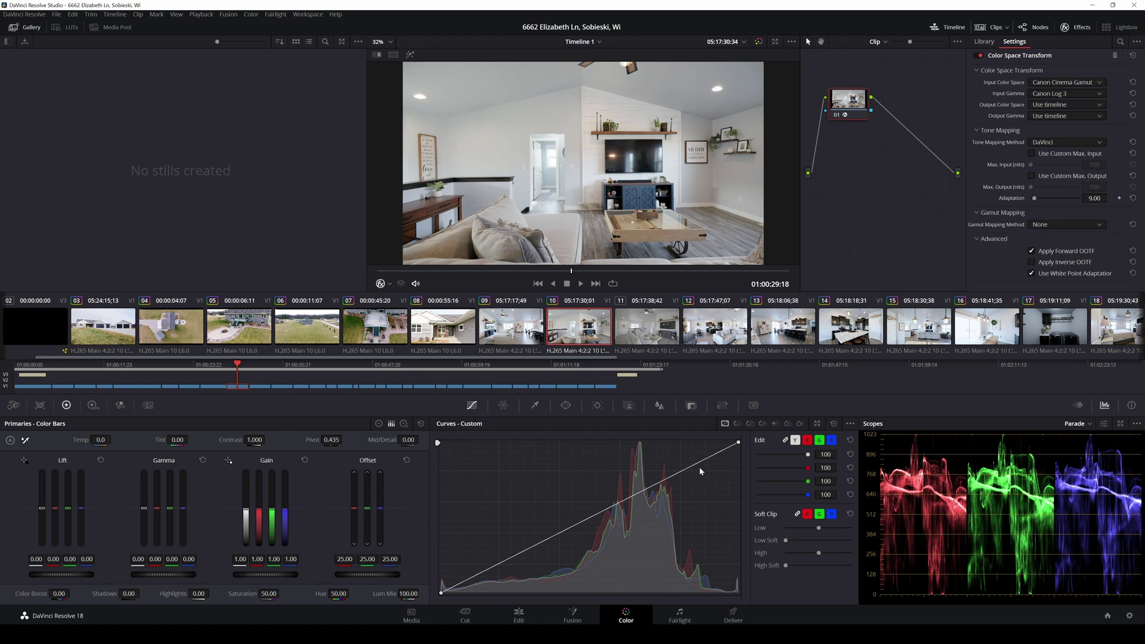
# Add midtone, shadow and highlight points to the custom curve, raising the highlight point.
pyautogui.click(598, 515)
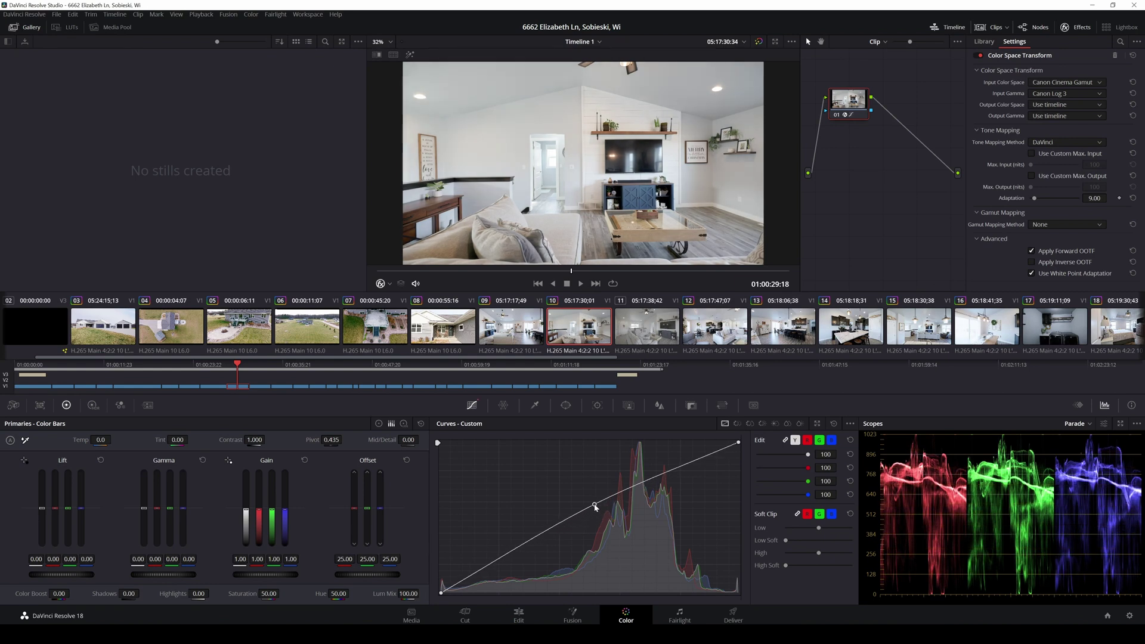
pyautogui.moveTo(599, 517)
pyautogui.mouseDown()
pyautogui.moveTo(585, 510)
pyautogui.moveTo(585, 525)
pyautogui.mouseUp()
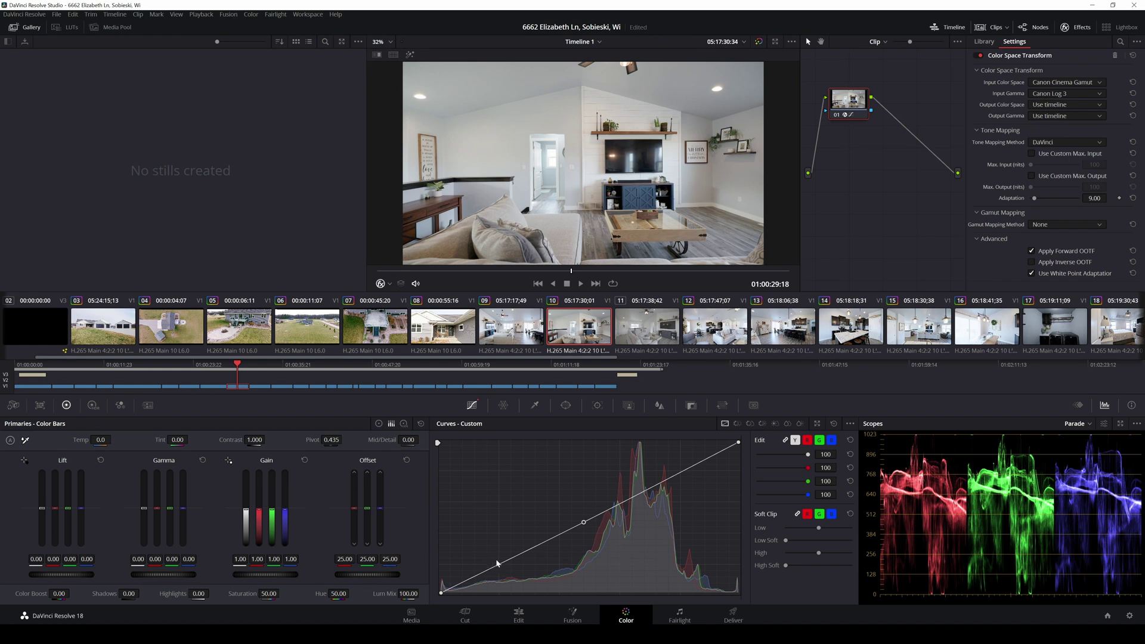
pyautogui.moveTo(498, 562)
pyautogui.mouseDown()
pyautogui.moveTo(505, 578)
pyautogui.moveTo(498, 555)
pyautogui.moveTo(505, 565)
pyautogui.mouseUp()
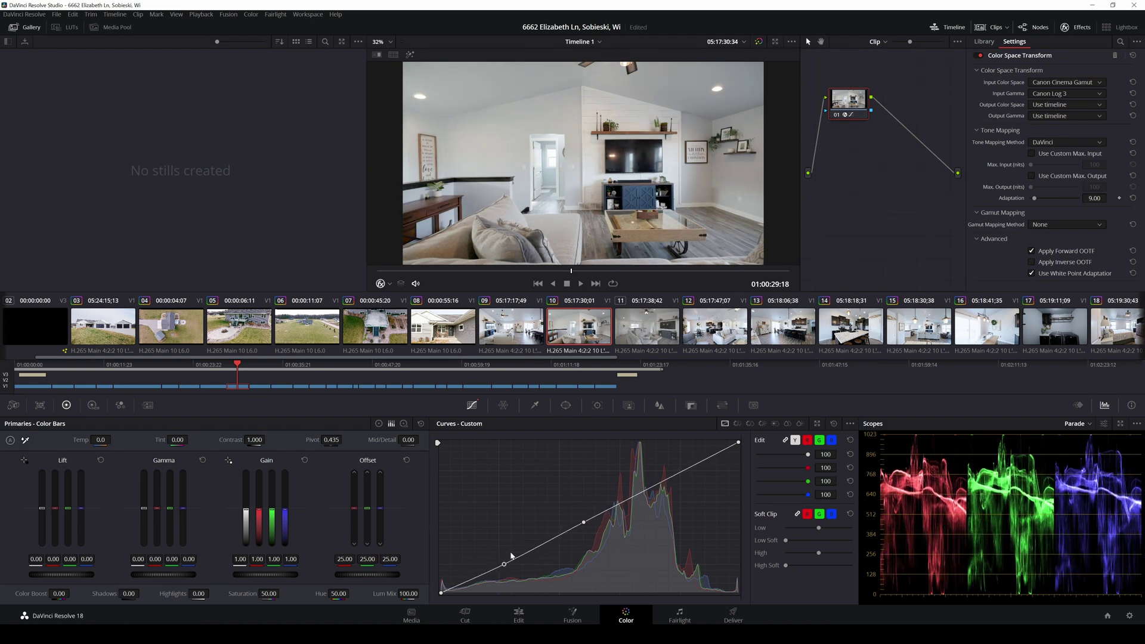
pyautogui.click(658, 481)
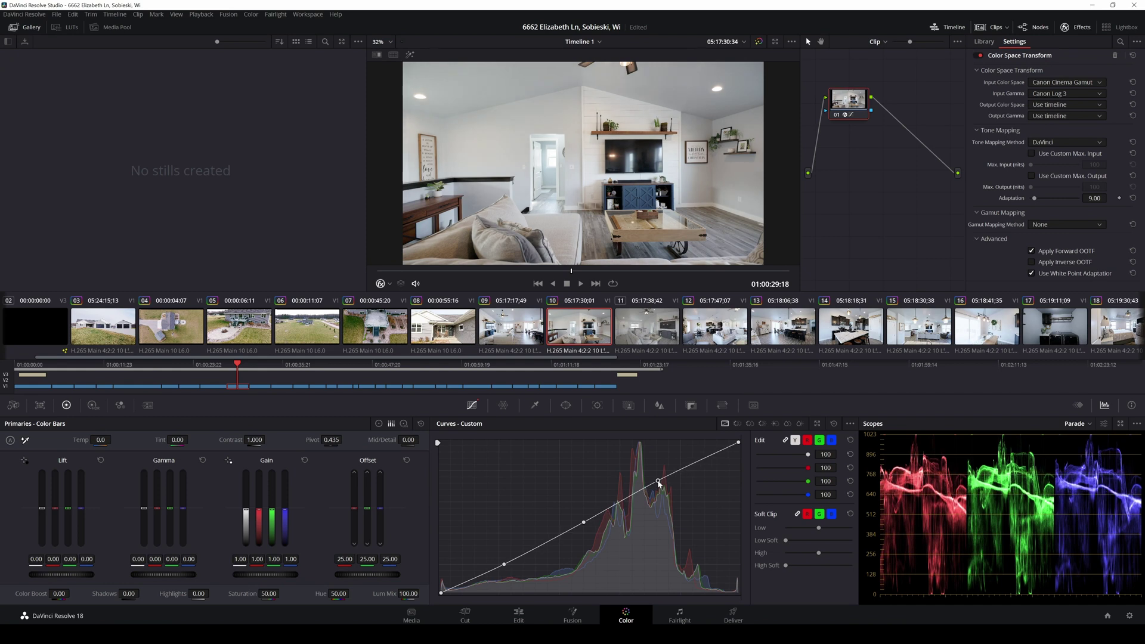
pyautogui.moveTo(658, 483); pyautogui.dragTo(670, 469)
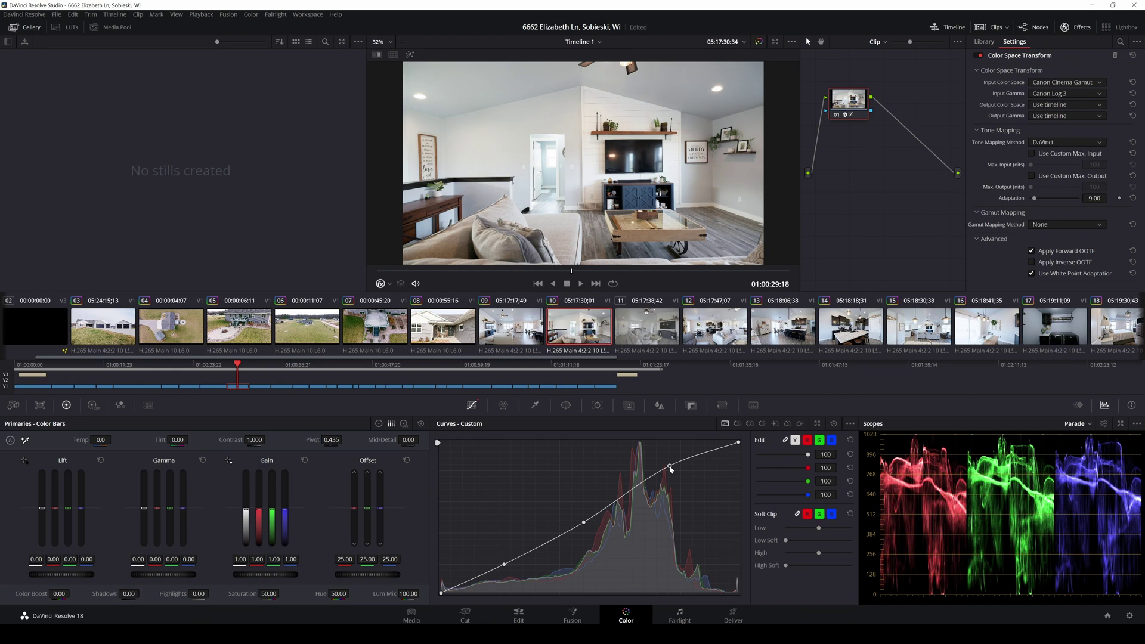
# Toggle Bypass repeatedly to compare the curve grade against the ungraded image.
pyautogui.click(760, 42)
pyautogui.click(759, 43)
pyautogui.click(759, 43)
pyautogui.click(759, 42)
# Compare the Color Space Transform and curve grade against the ungraded clip using Bypass.
pyautogui.moveTo(849, 100)
pyautogui.mouseDown()
pyautogui.moveTo(880, 102)
pyautogui.moveTo(854, 95)
pyautogui.mouseUp()
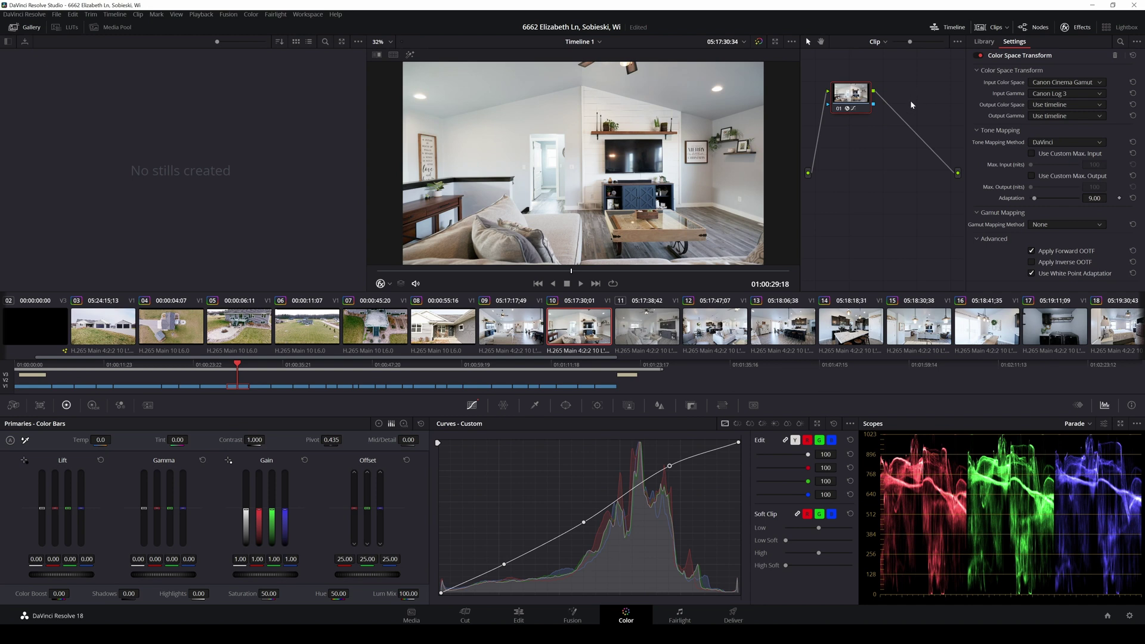
pyautogui.moveTo(852, 95); pyautogui.dragTo(855, 98)
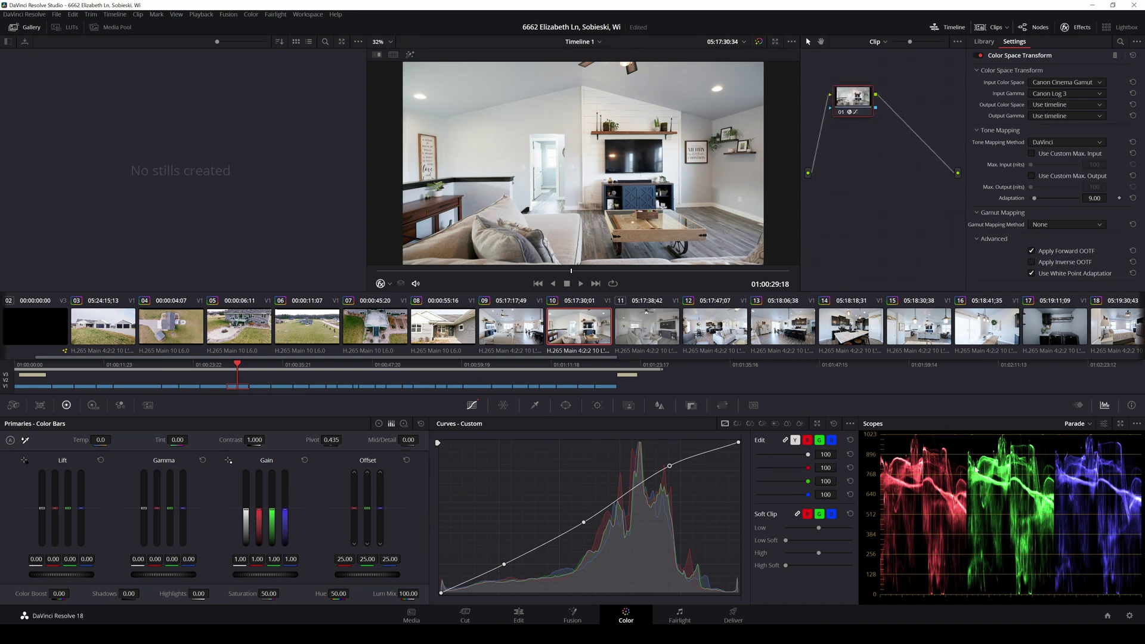
pyautogui.click(758, 42)
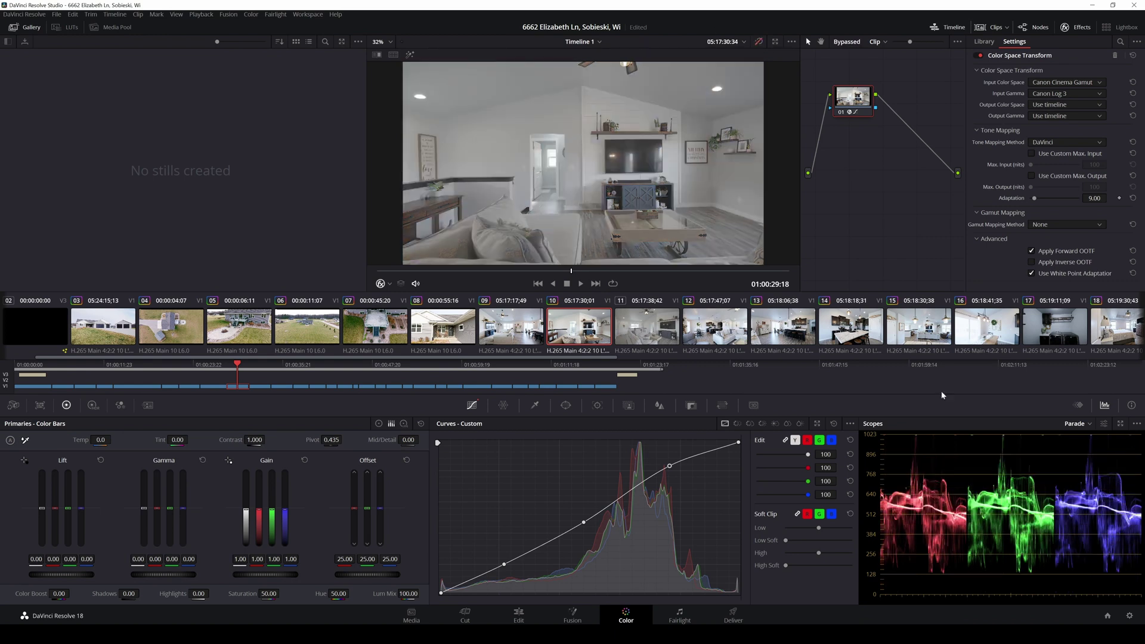
pyautogui.click(758, 42)
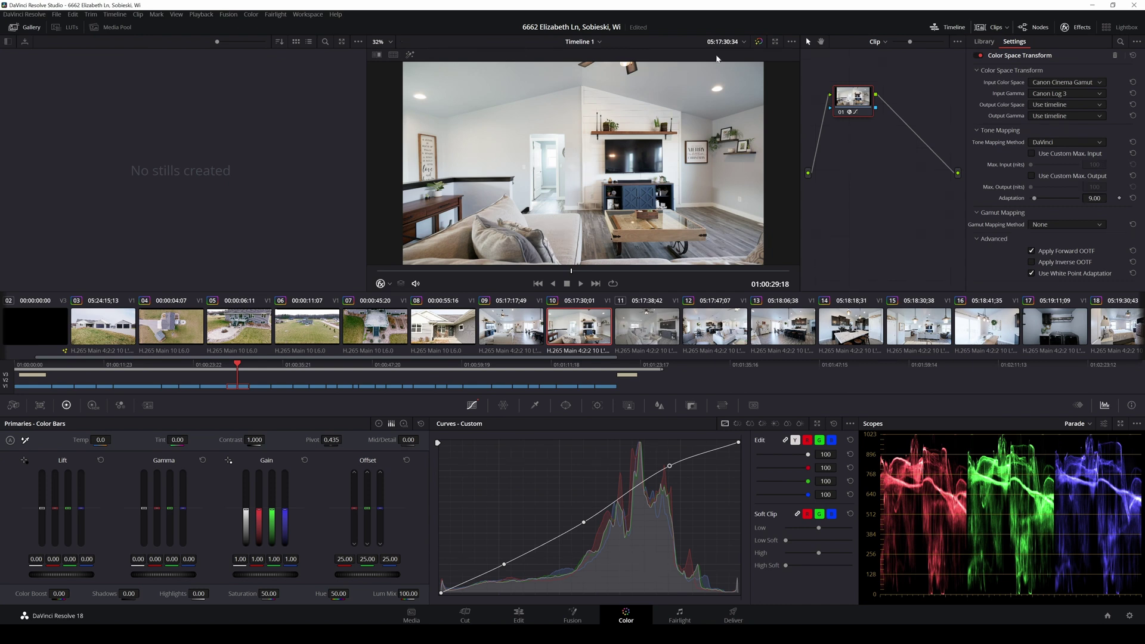
pyautogui.click(758, 42)
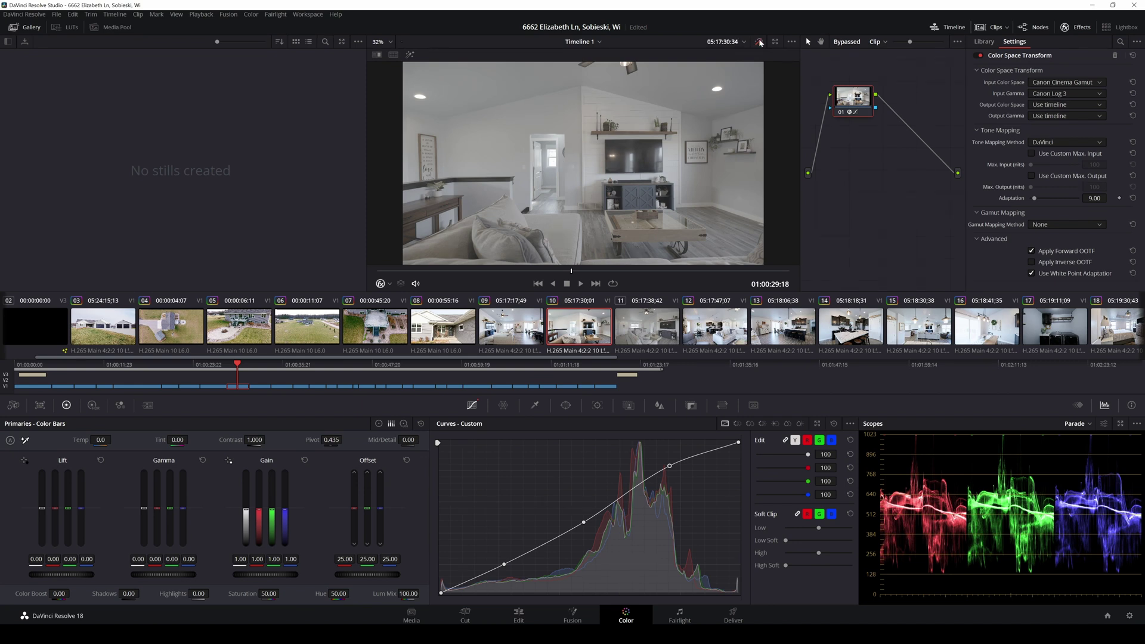
pyautogui.hotkey('shift', 'd')
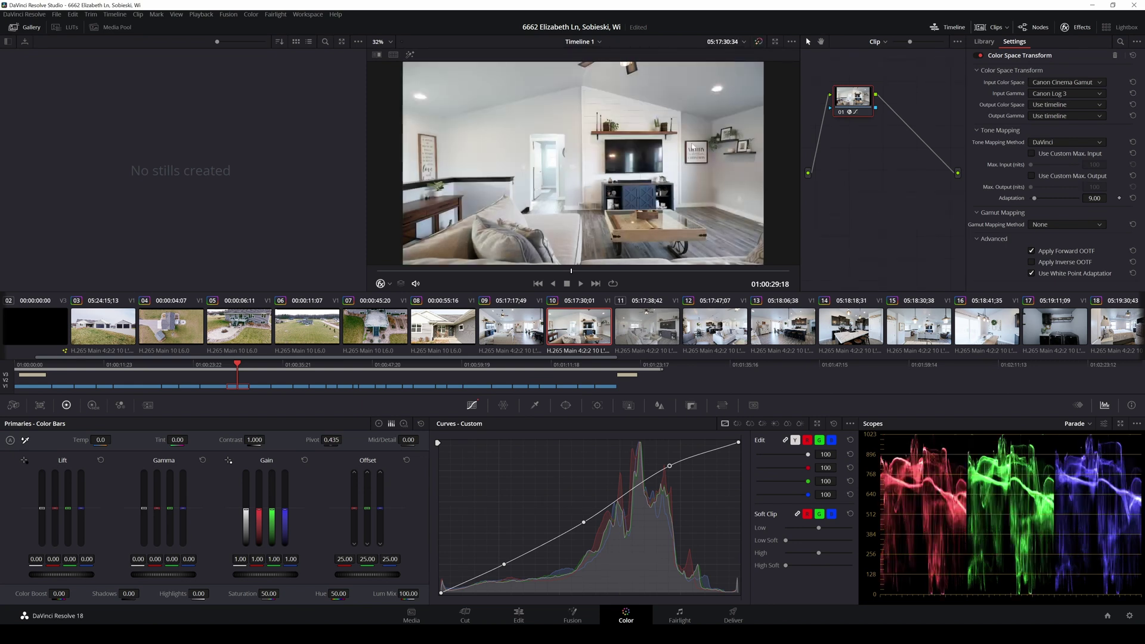
# Save the project with Ctrl+S and add a shadow point to the luma curve.
pyautogui.hotkey('ctrl', 's')
pyautogui.click(504, 565)
# Deepen the curve's shadow point; set Shadows 12.50, Highlights -9.00, Contrast 1.098, Mid/Detail 2.50.
pyautogui.moveTo(504, 566); pyautogui.dragTo(506, 573)
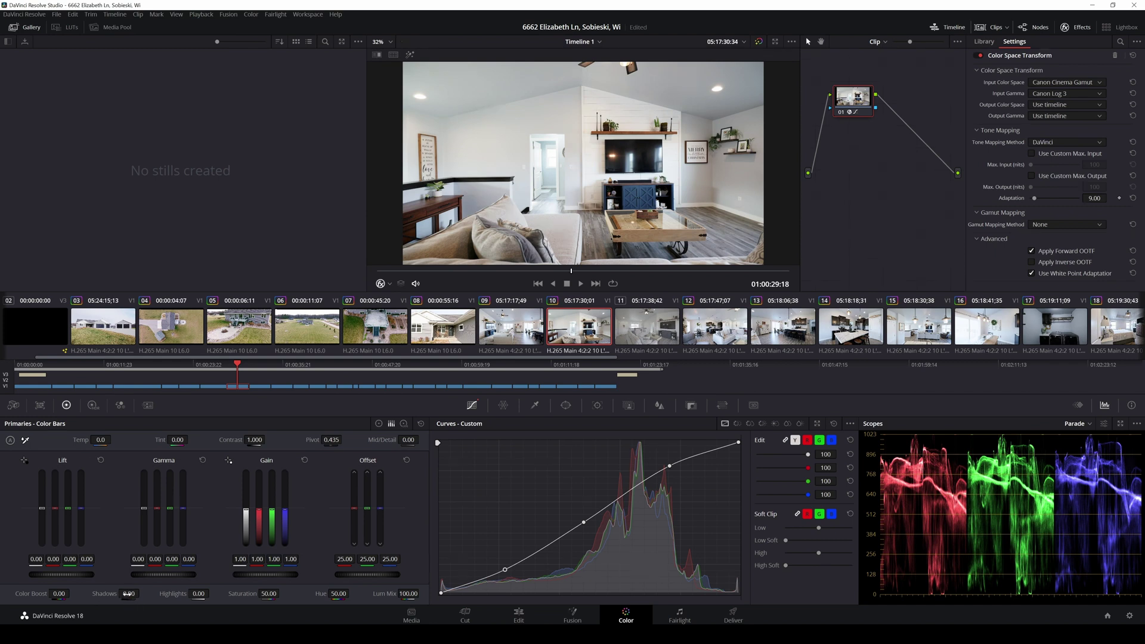
pyautogui.moveTo(128, 593); pyautogui.dragTo(142, 594)
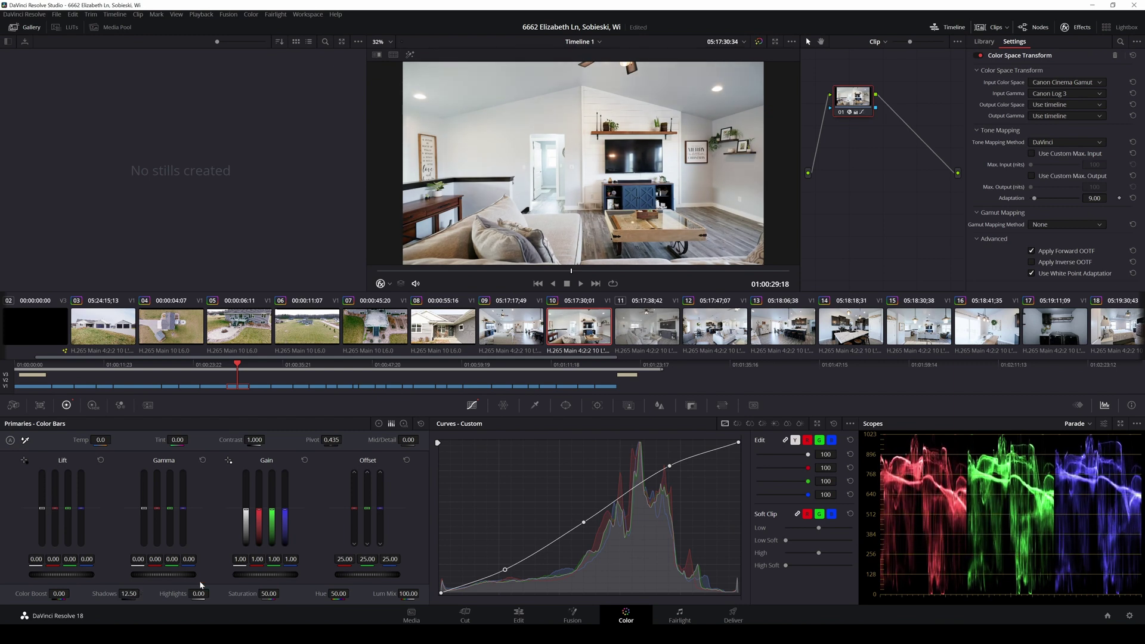
pyautogui.moveTo(199, 594)
pyautogui.mouseDown()
pyautogui.moveTo(211, 592)
pyautogui.moveTo(205, 579)
pyautogui.mouseUp()
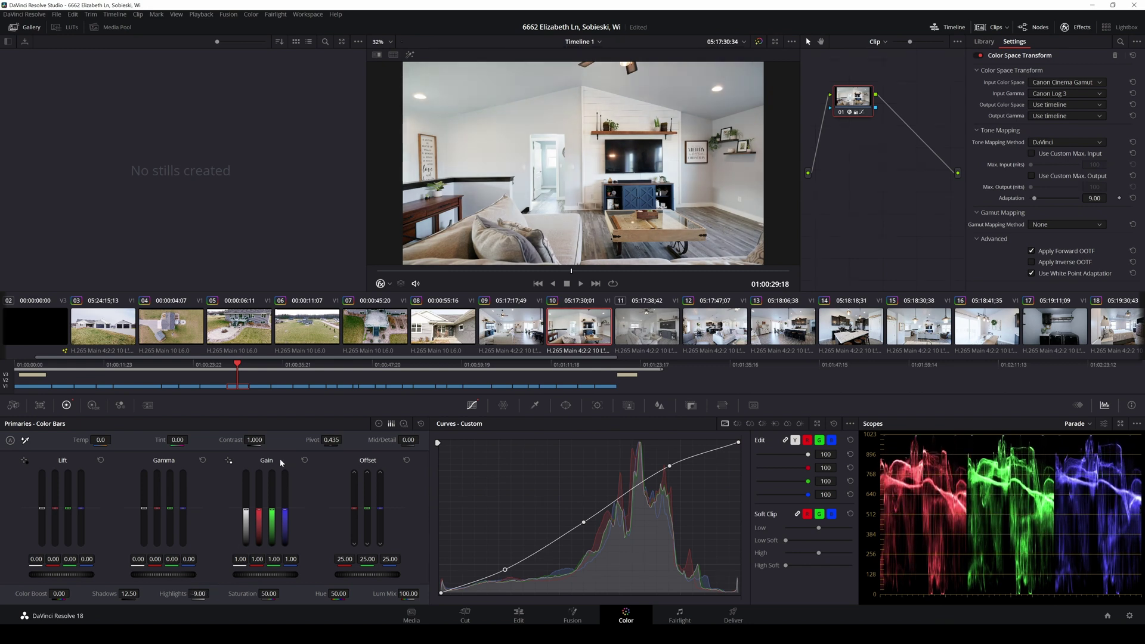
pyautogui.moveTo(262, 439); pyautogui.dragTo(270, 439)
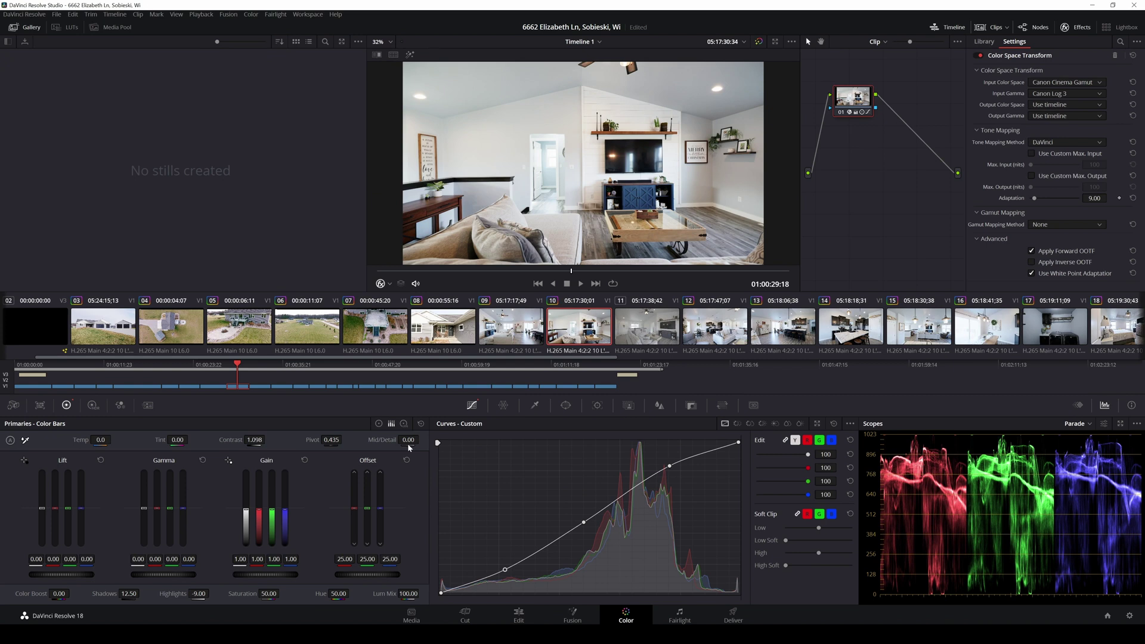
pyautogui.moveTo(412, 445); pyautogui.dragTo(418, 445)
pyautogui.moveTo(411, 439); pyautogui.dragTo(384, 439)
# White-balance on a neutral viewer area for Temp -30.4 and Tint 1.74, comparing via Bypass.
pyautogui.click(27, 442)
pyautogui.click(615, 101)
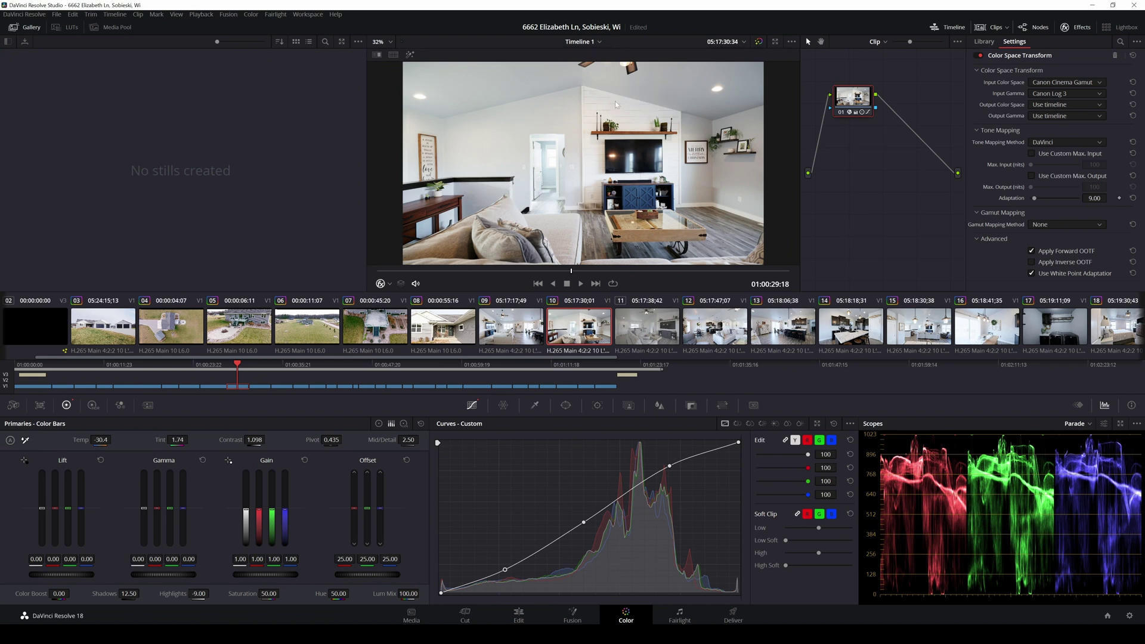
pyautogui.click(759, 42)
pyautogui.click(760, 42)
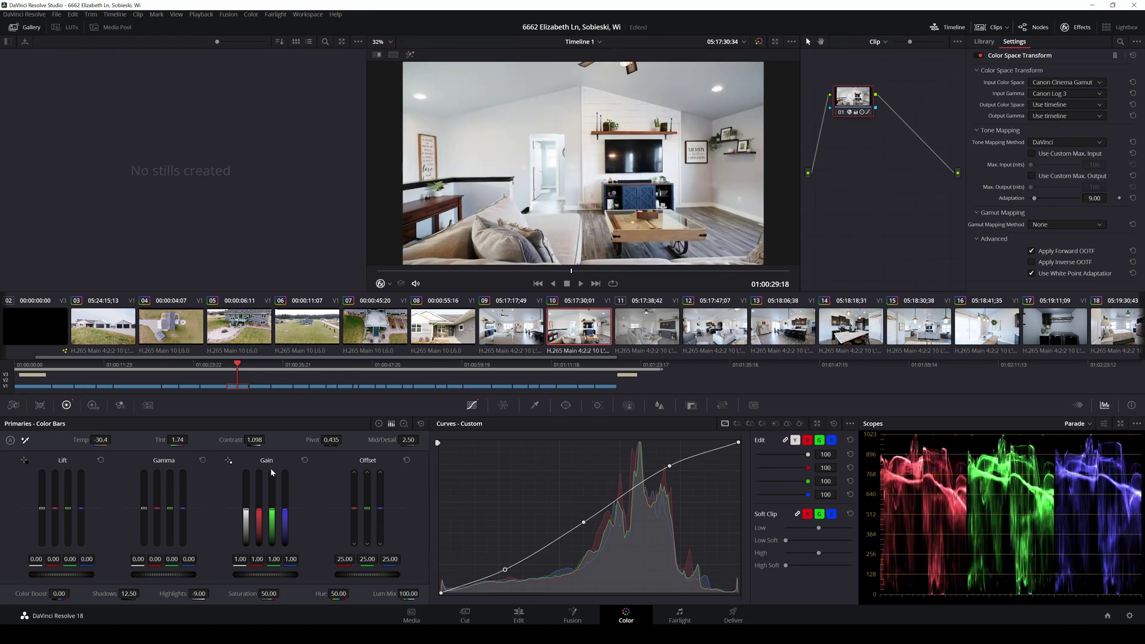
pyautogui.click(404, 424)
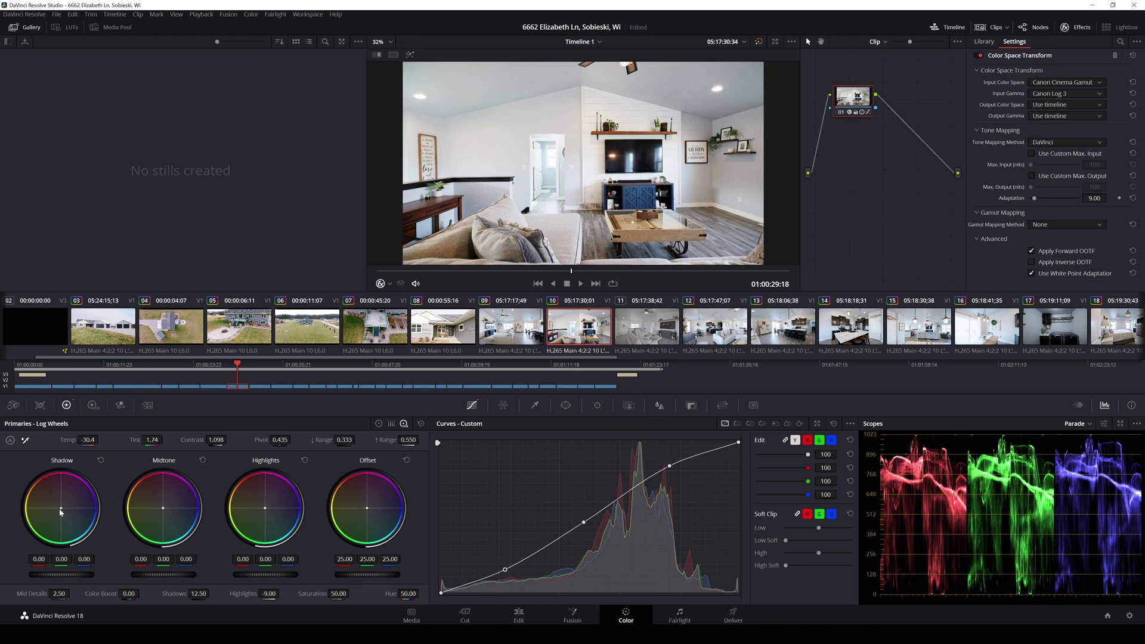
# Shift the Shadow log wheel to about -0.42, 0.09, 0.29 to cool the shadows.
pyautogui.moveTo(59, 508); pyautogui.dragTo(60, 508)
pyautogui.moveTo(61, 508); pyautogui.dragTo(66, 518)
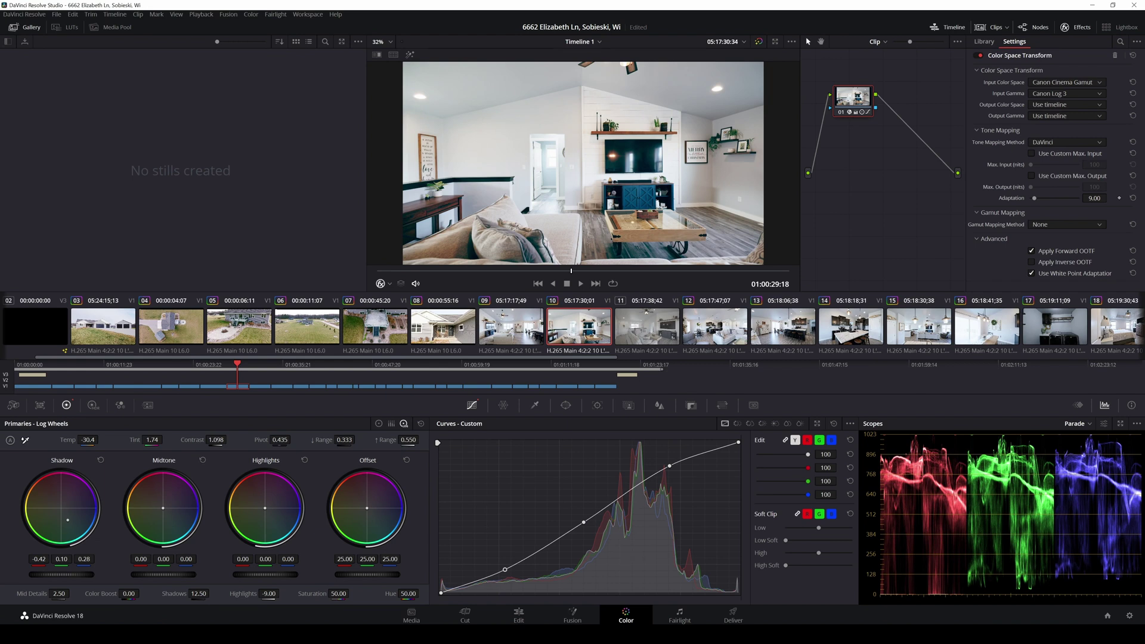
pyautogui.moveTo(68, 520); pyautogui.dragTo(67, 519)
pyautogui.rightClick(902, 94)
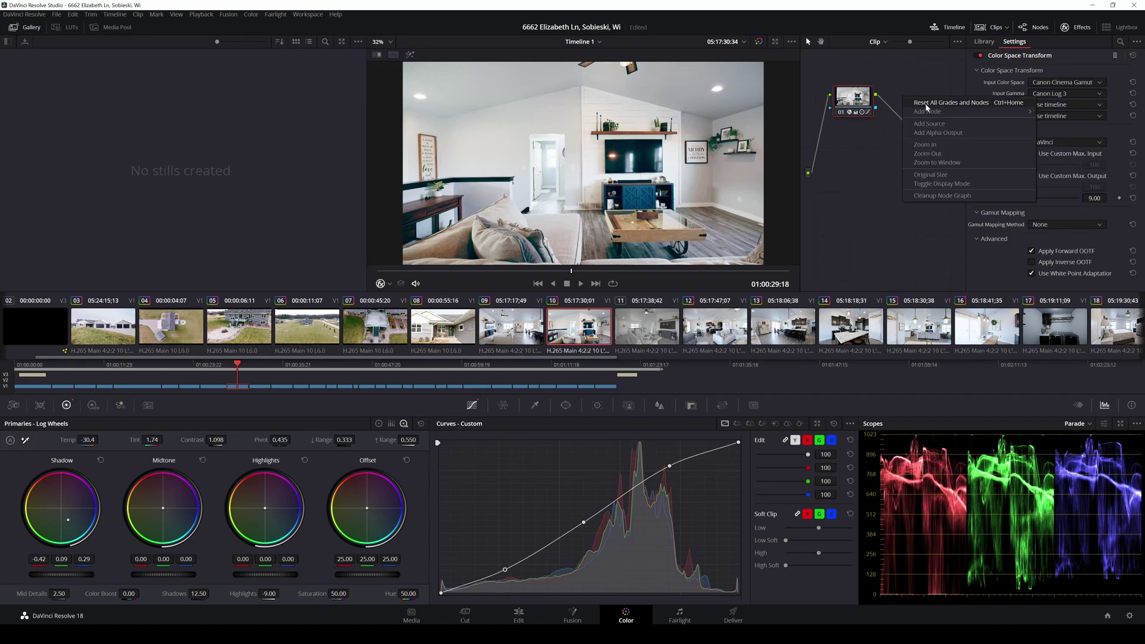
# Add an empty corrector node 02 and place it beside node 01.
pyautogui.click(1056, 112)
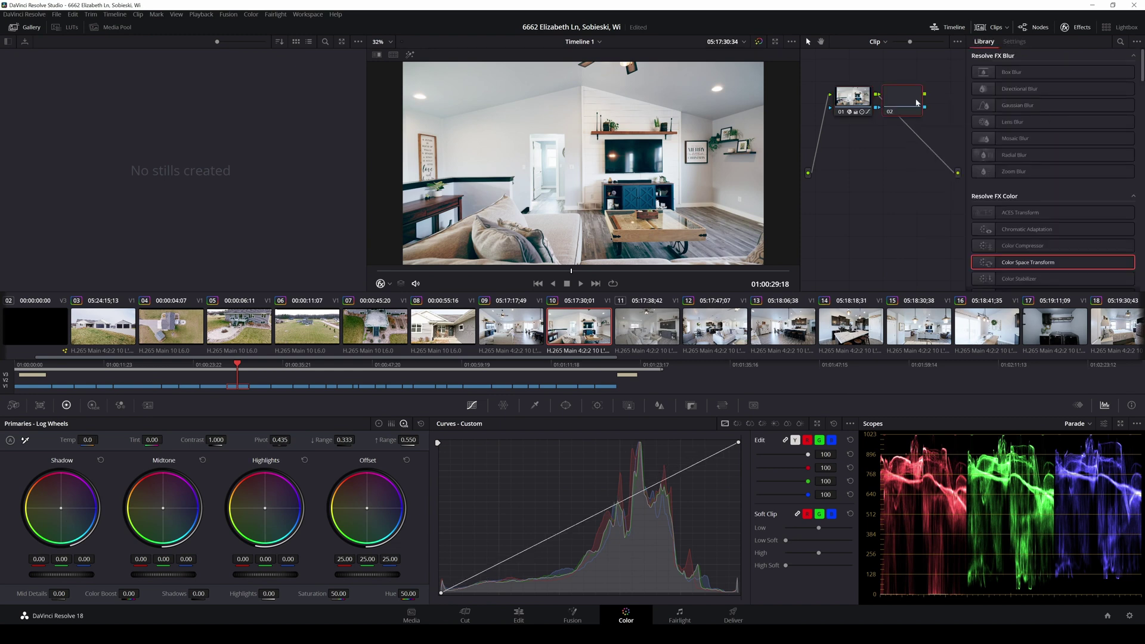
pyautogui.moveTo(917, 102); pyautogui.dragTo(946, 100)
pyautogui.moveTo(914, 99); pyautogui.dragTo(904, 106)
pyautogui.moveTo(923, 120); pyautogui.dragTo(918, 110)
pyautogui.moveTo(923, 95); pyautogui.dragTo(923, 91)
# Scrub back and play into the next clip to review the grade, then switch to the Edit page.
pyautogui.moveTo(237, 365); pyautogui.dragTo(230, 366)
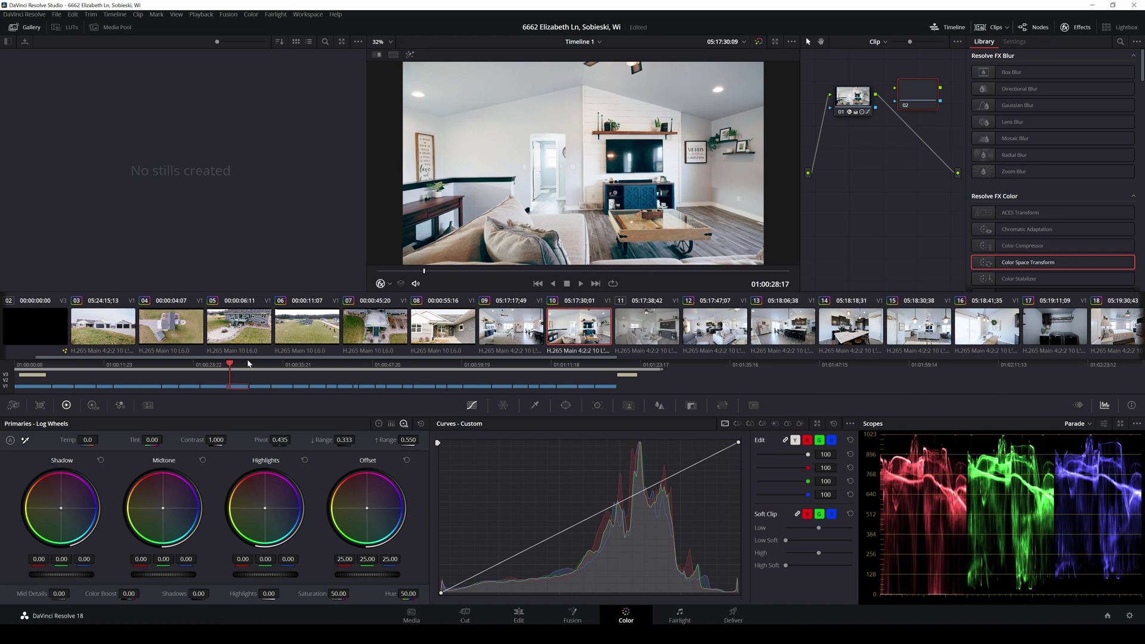
pyautogui.press('space')
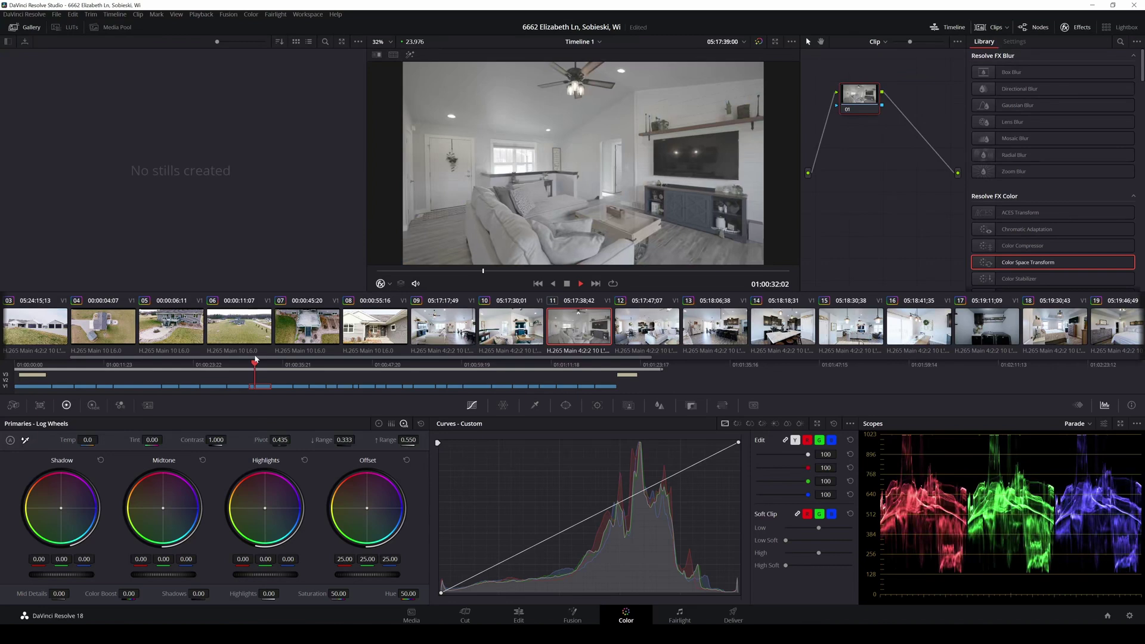
pyautogui.press('space')
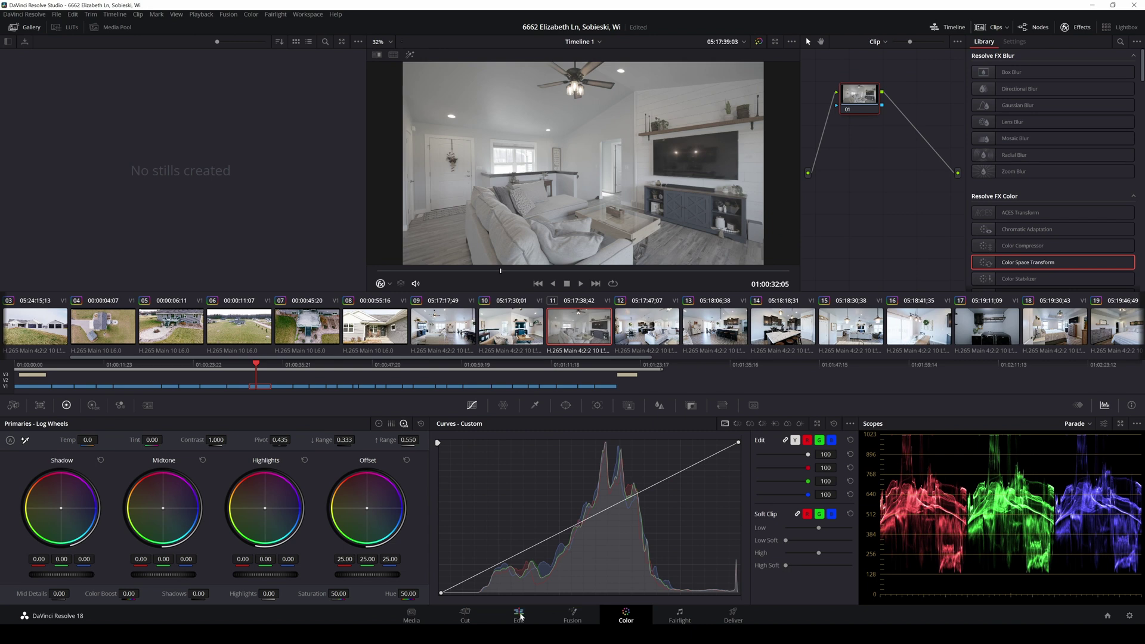
pyautogui.click(519, 617)
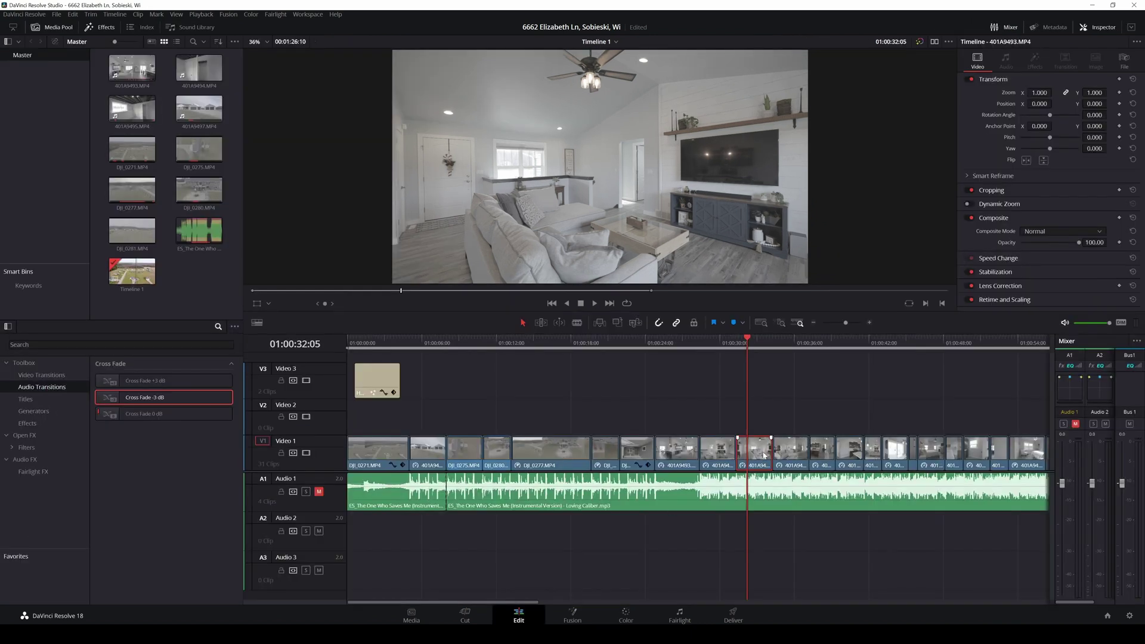
# Paste the graded clip's Color Correction onto the next living-room clip via Paste Attributes.
pyautogui.click(715, 453)
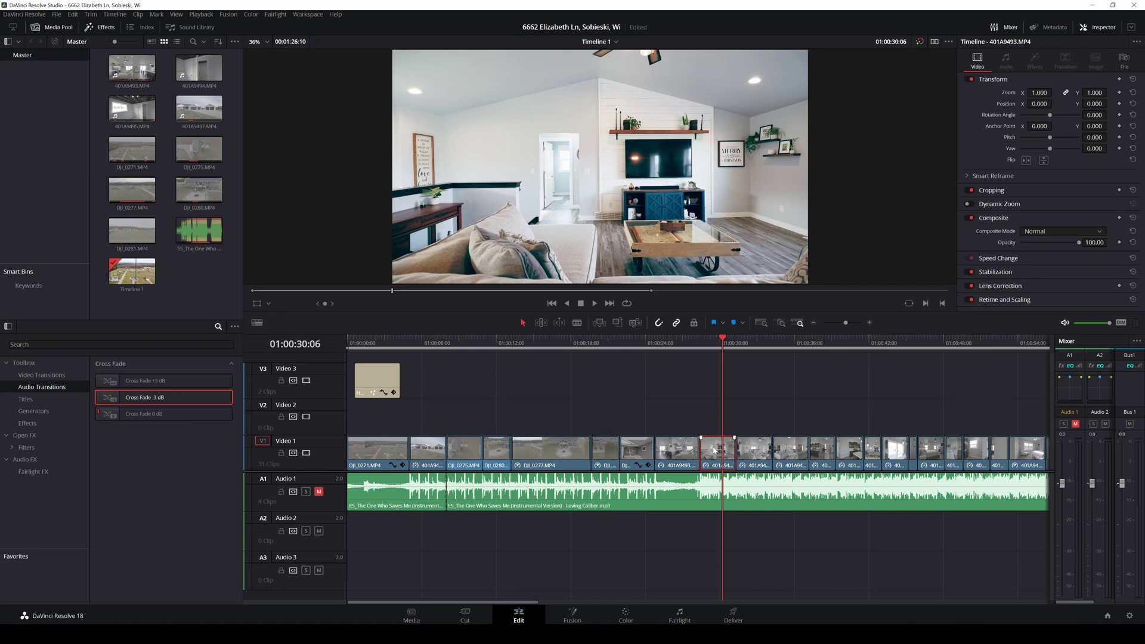
pyautogui.press('space')
pyautogui.click(765, 454)
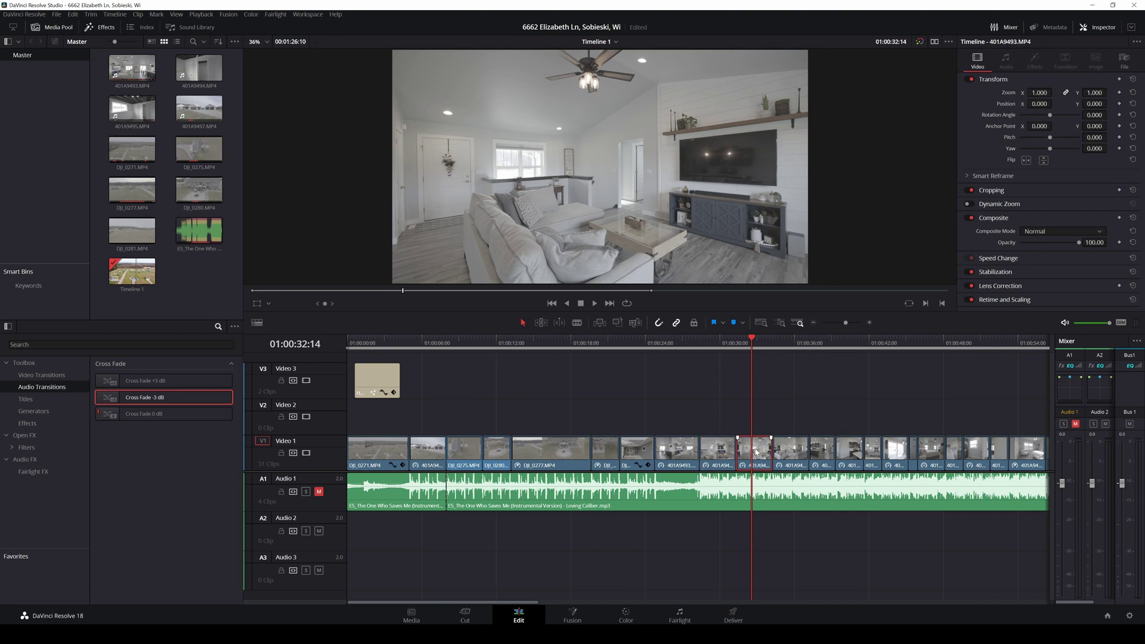
pyautogui.hotkey('alt', 'v')
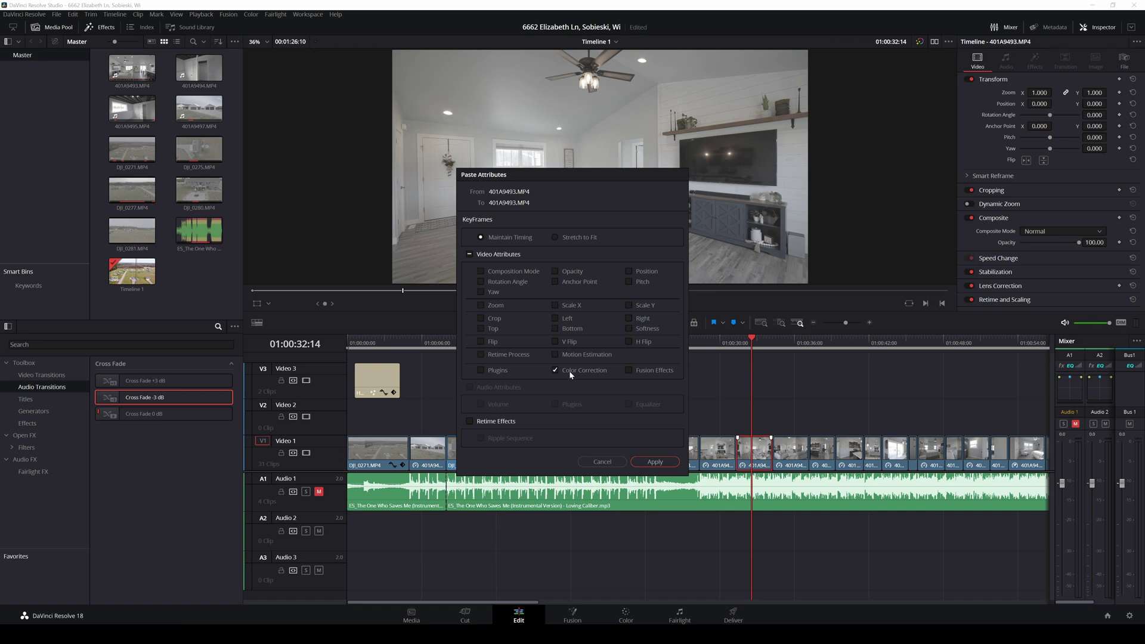
pyautogui.click(653, 462)
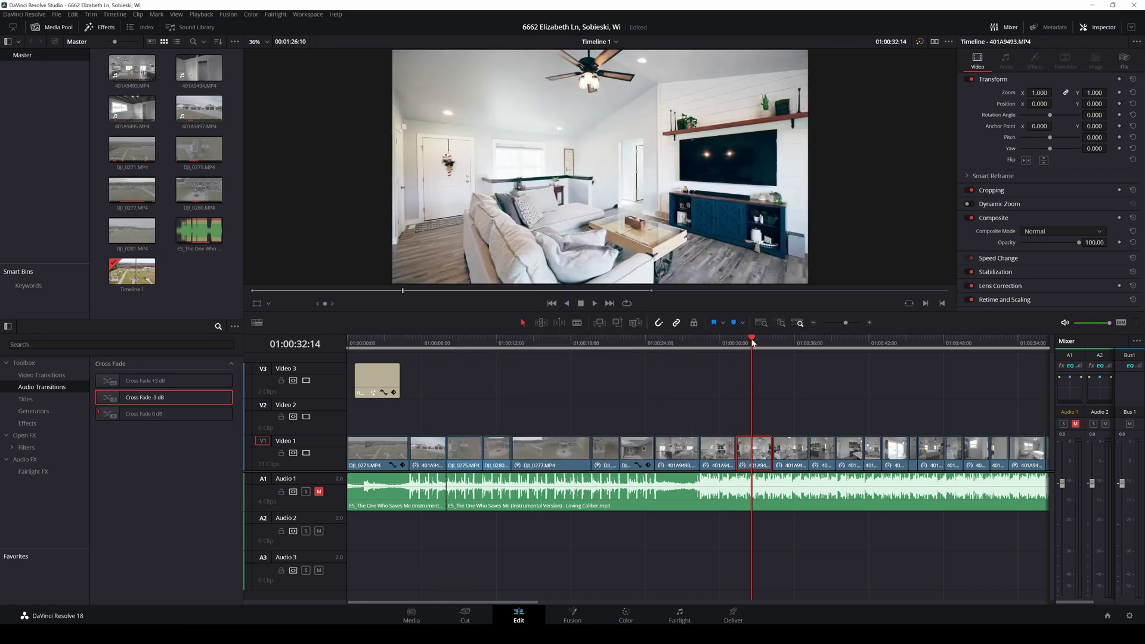
# Play across both clips to compare the matched grade, then return to the Color page.
pyautogui.moveTo(754, 343); pyautogui.dragTo(703, 356)
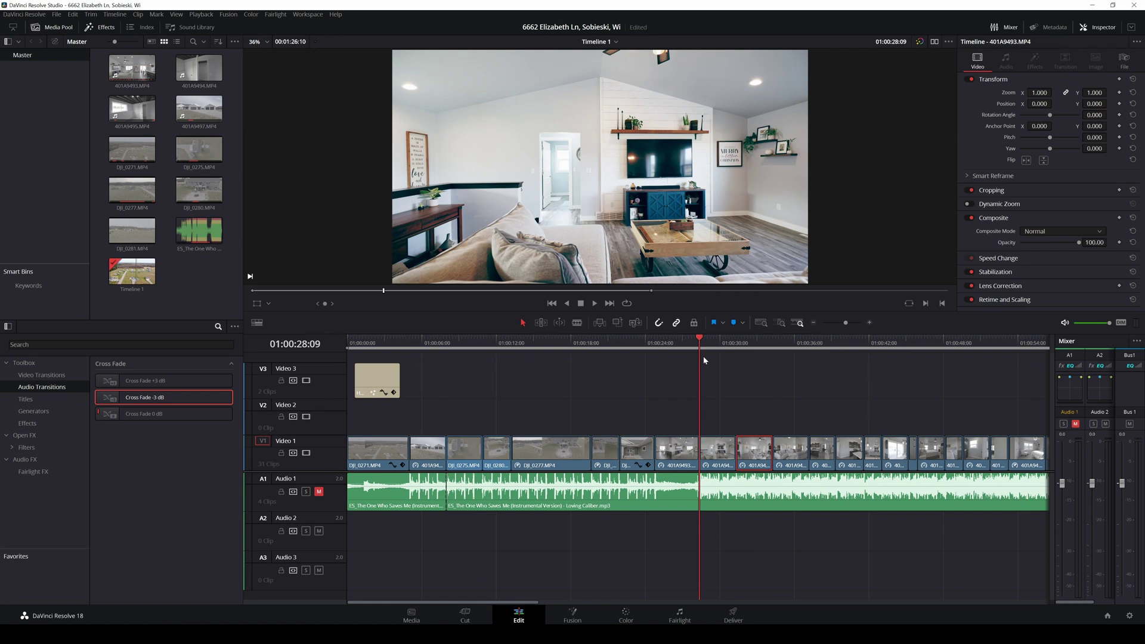
pyautogui.press('space')
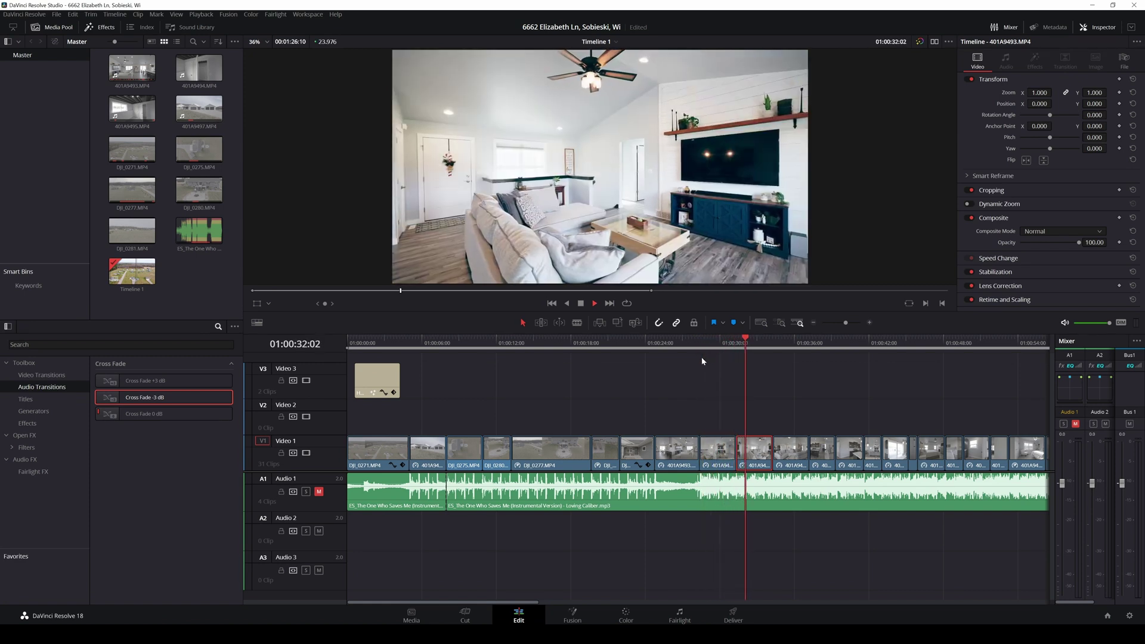
pyautogui.press('space')
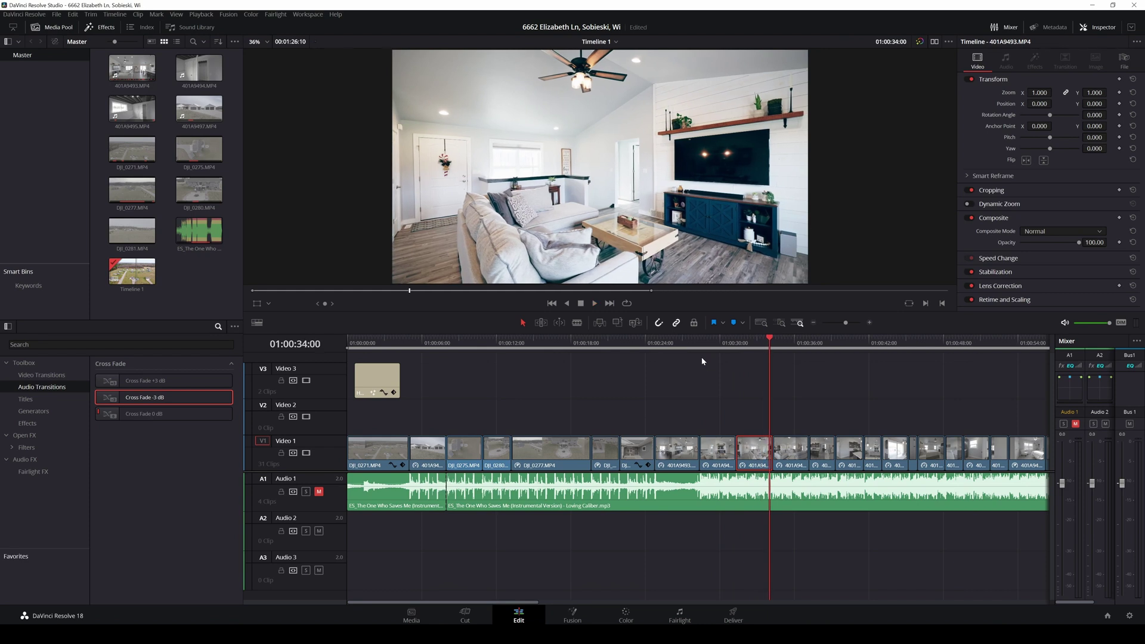
pyautogui.moveTo(765, 349); pyautogui.dragTo(723, 345)
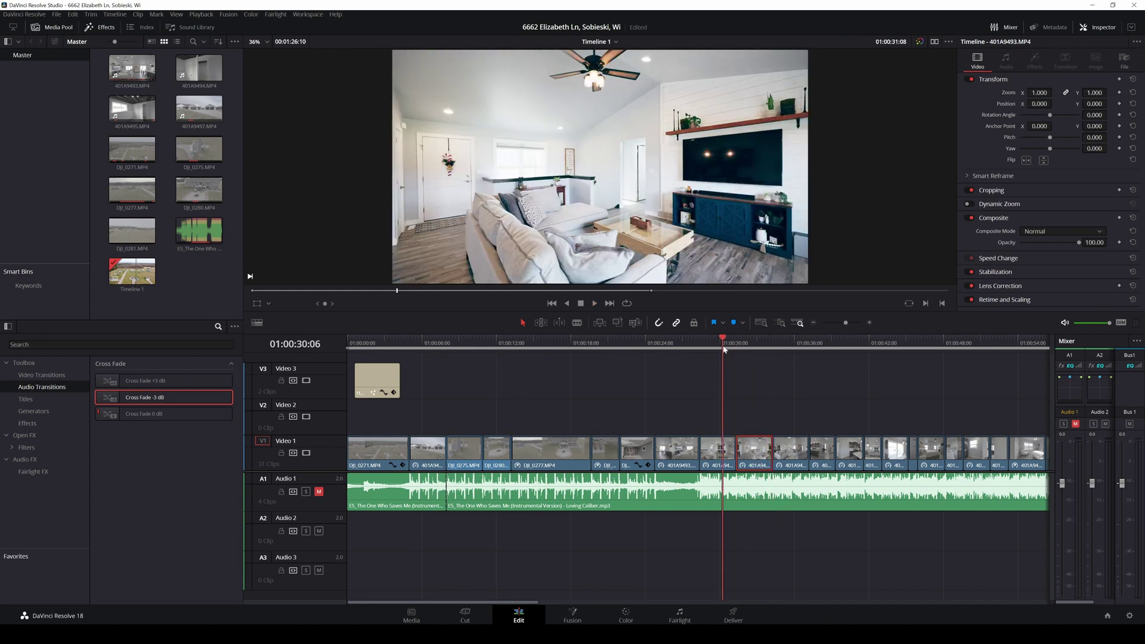
pyautogui.click(713, 457)
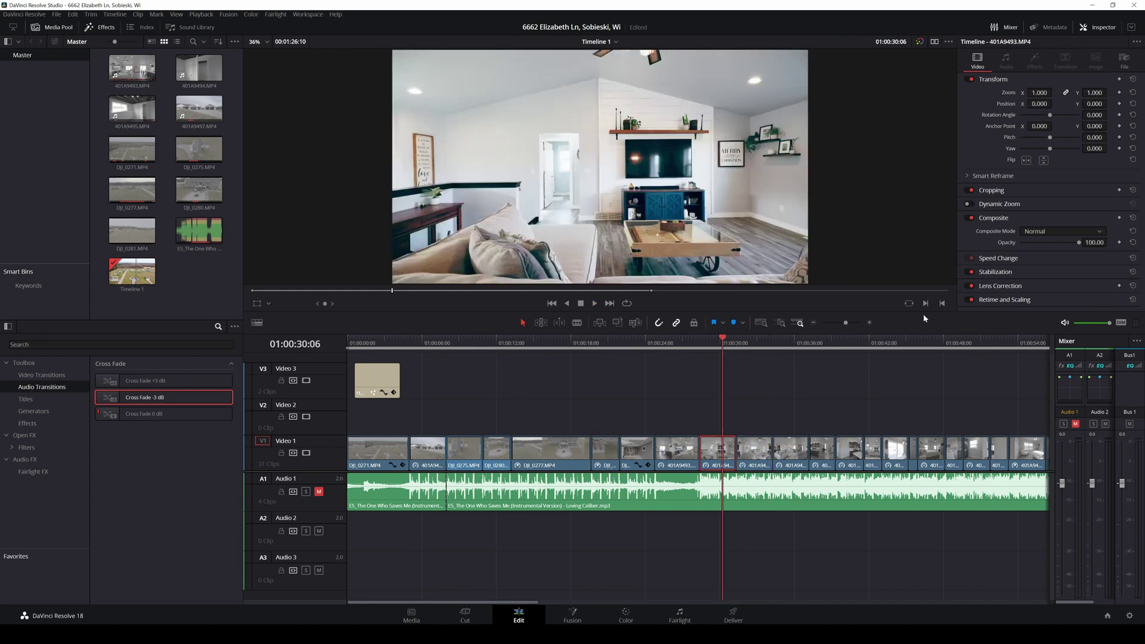
pyautogui.click(623, 617)
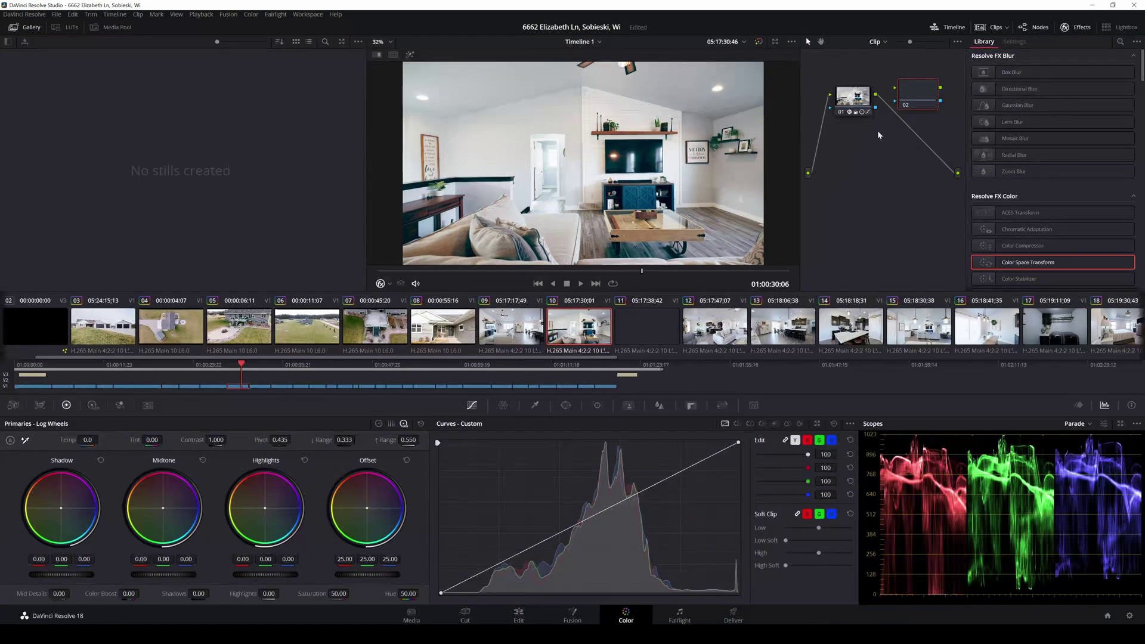
# Reset all grades and nodes on the living-room clip.
pyautogui.rightClick(864, 97)
pyautogui.click(895, 149)
pyautogui.moveTo(862, 97); pyautogui.dragTo(865, 118)
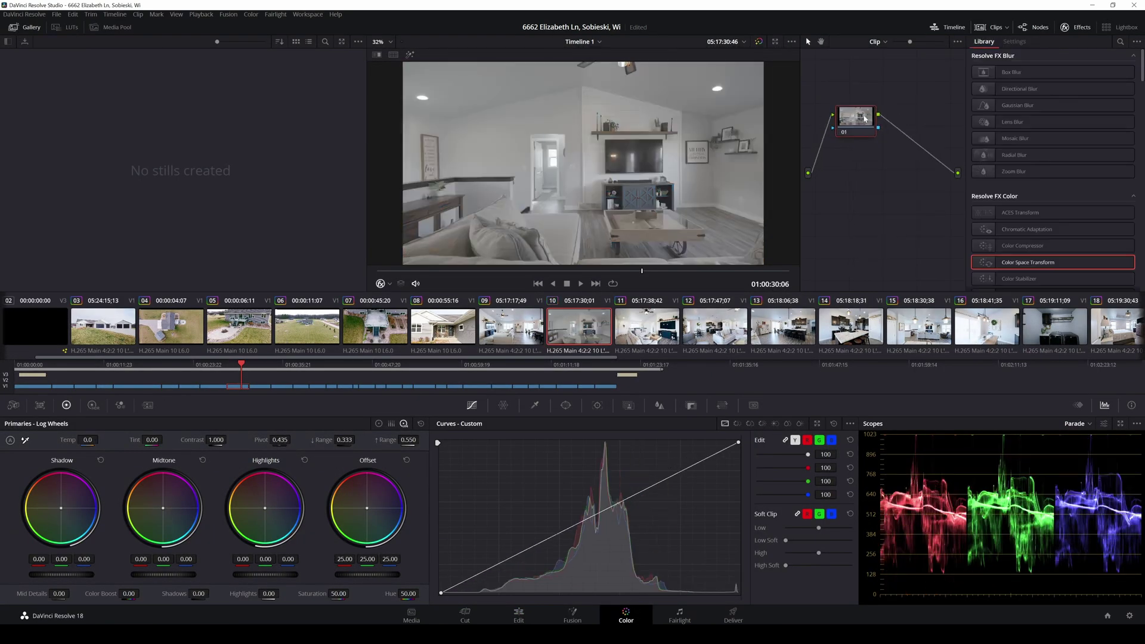
# Add corrector node 02 after node 01 and connect it to the output.
pyautogui.rightClick(896, 89)
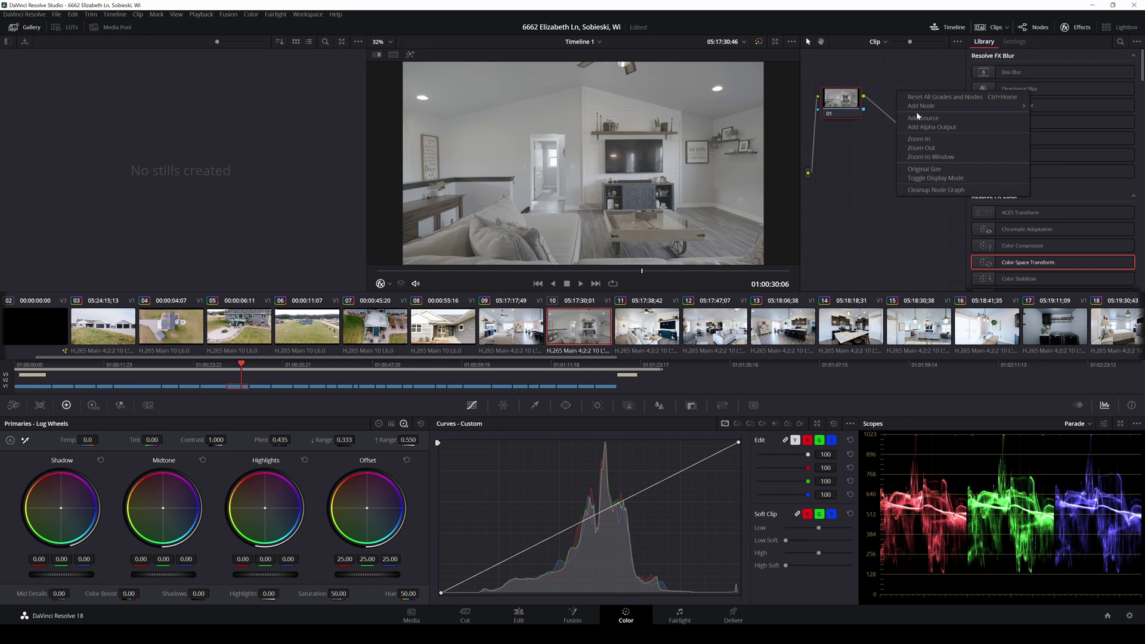
pyautogui.moveTo(955, 105)
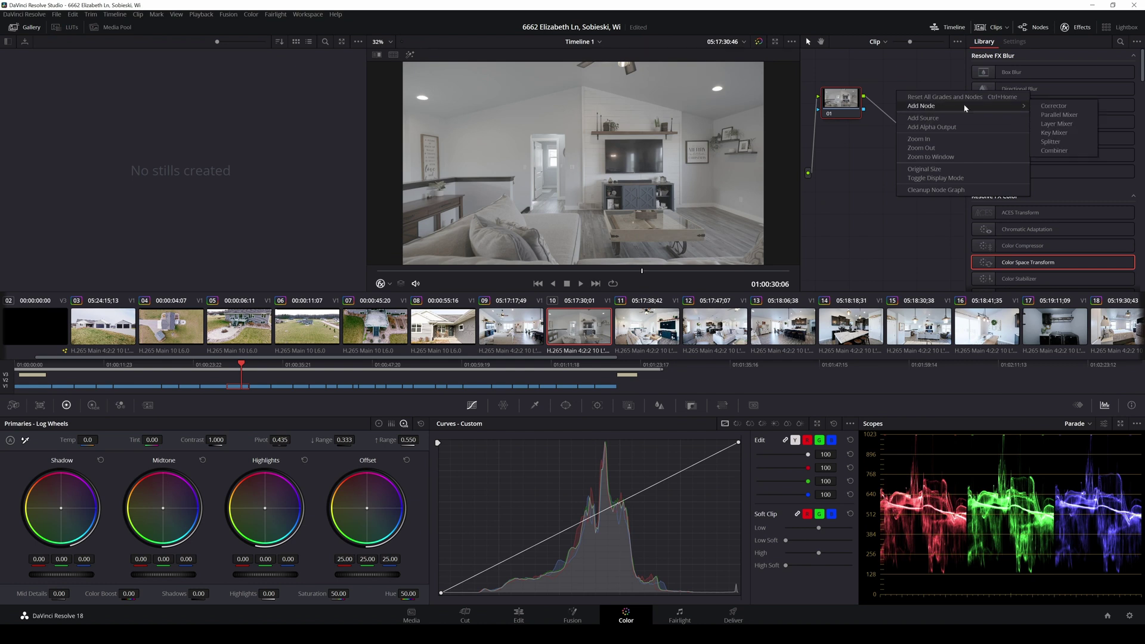
pyautogui.click(1043, 108)
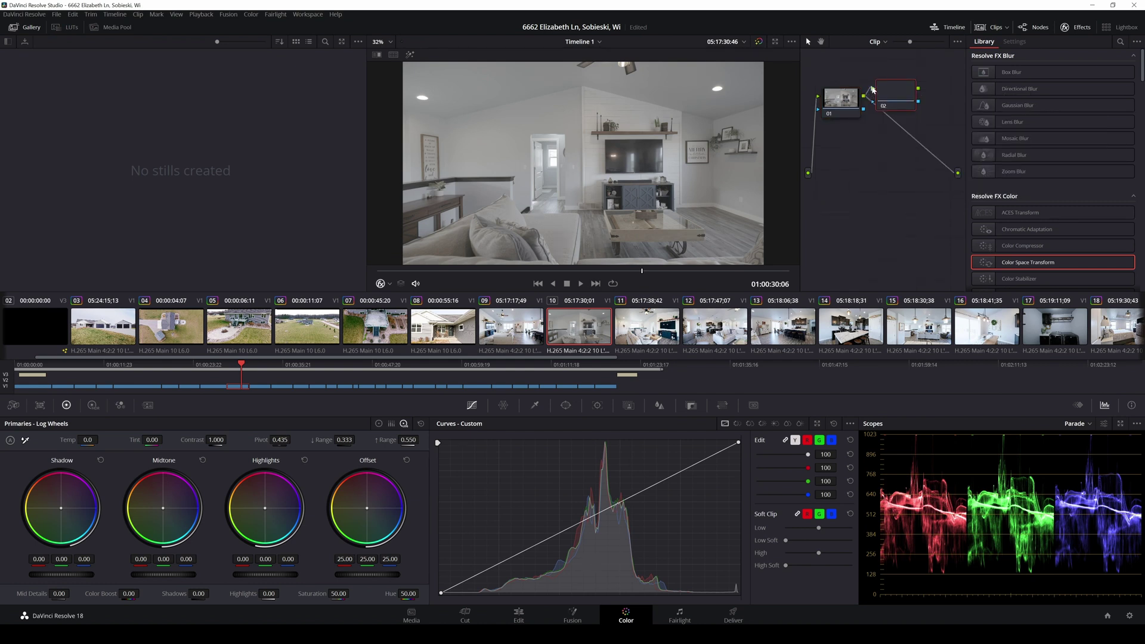
pyautogui.moveTo(919, 88)
pyautogui.mouseDown()
pyautogui.moveTo(959, 174)
pyautogui.moveTo(900, 95)
pyautogui.mouseUp()
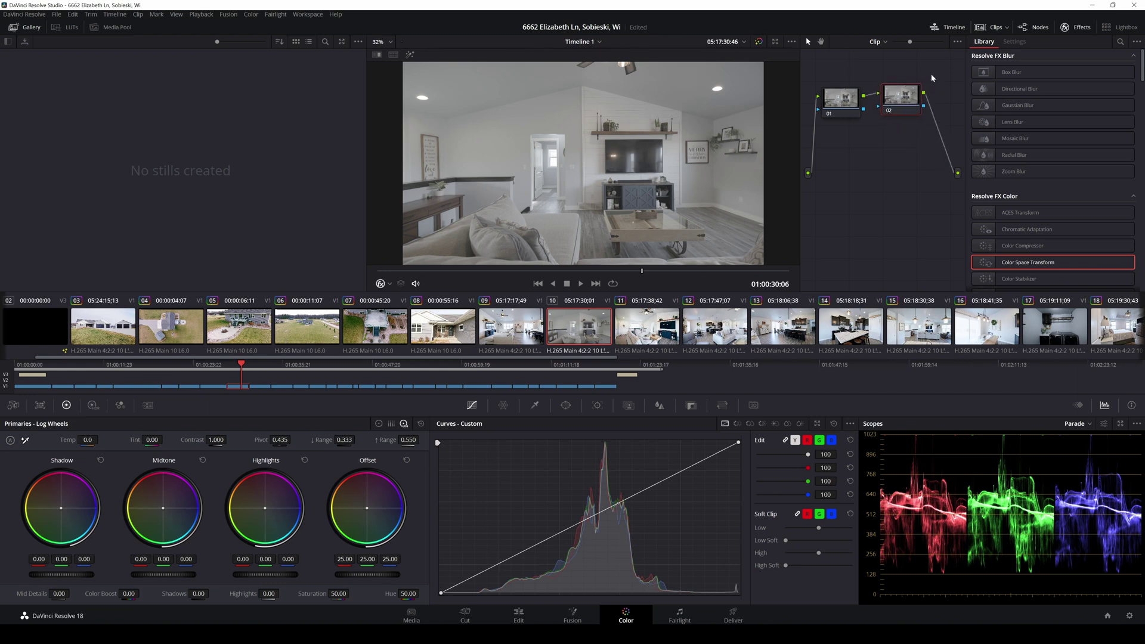
# Add a third node 03 and place it below node 02.
pyautogui.rightClick(933, 74)
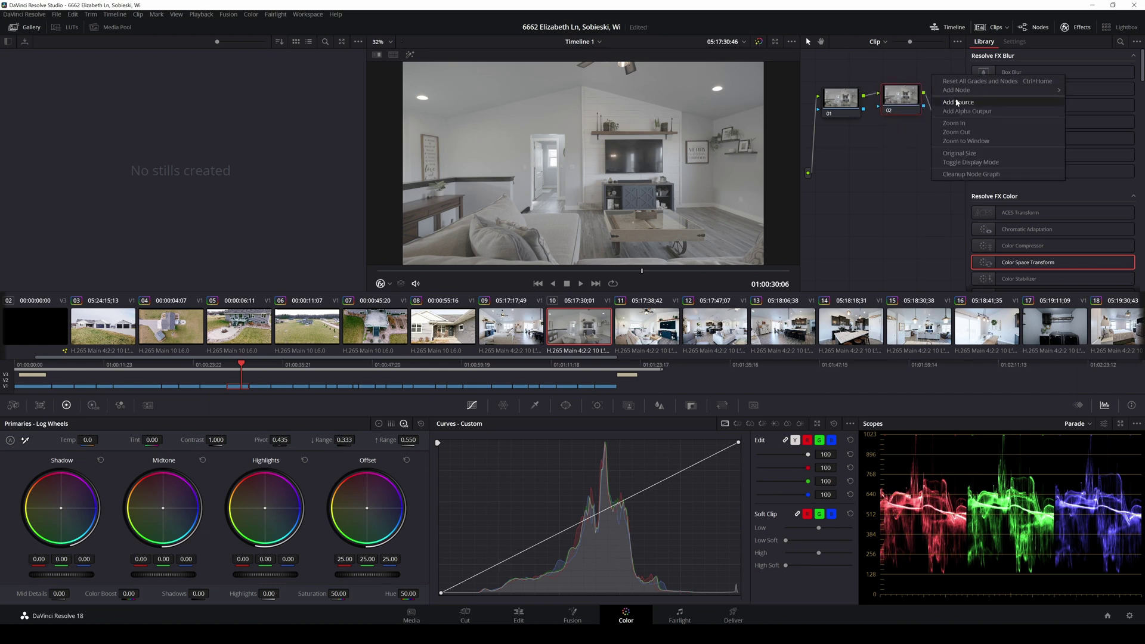
pyautogui.click(956, 103)
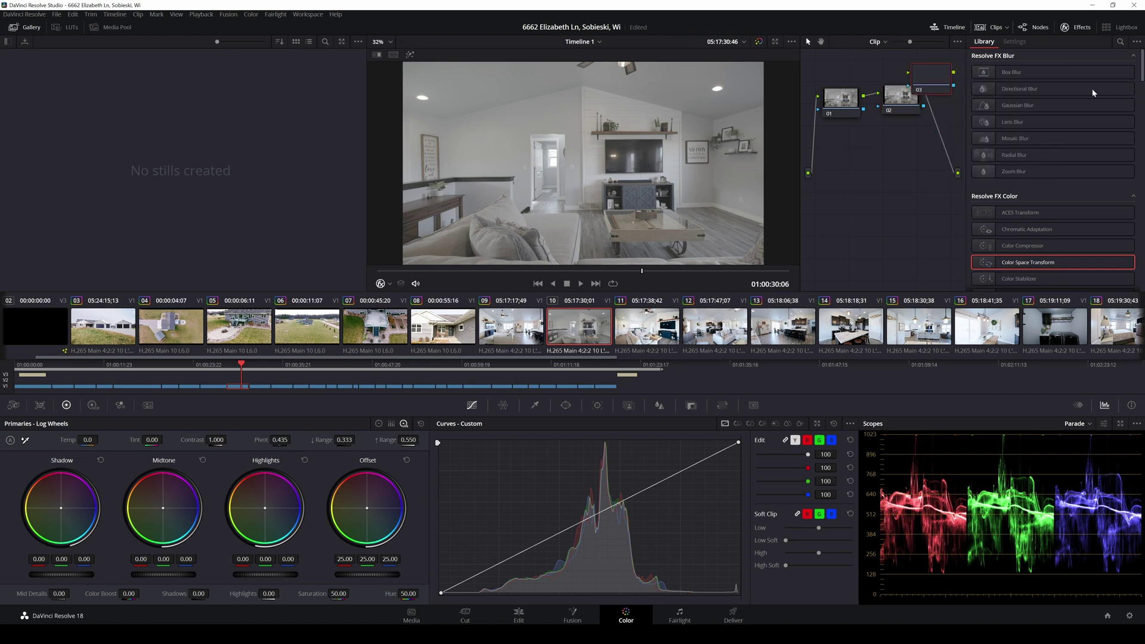
pyautogui.moveTo(931, 74); pyautogui.dragTo(897, 142)
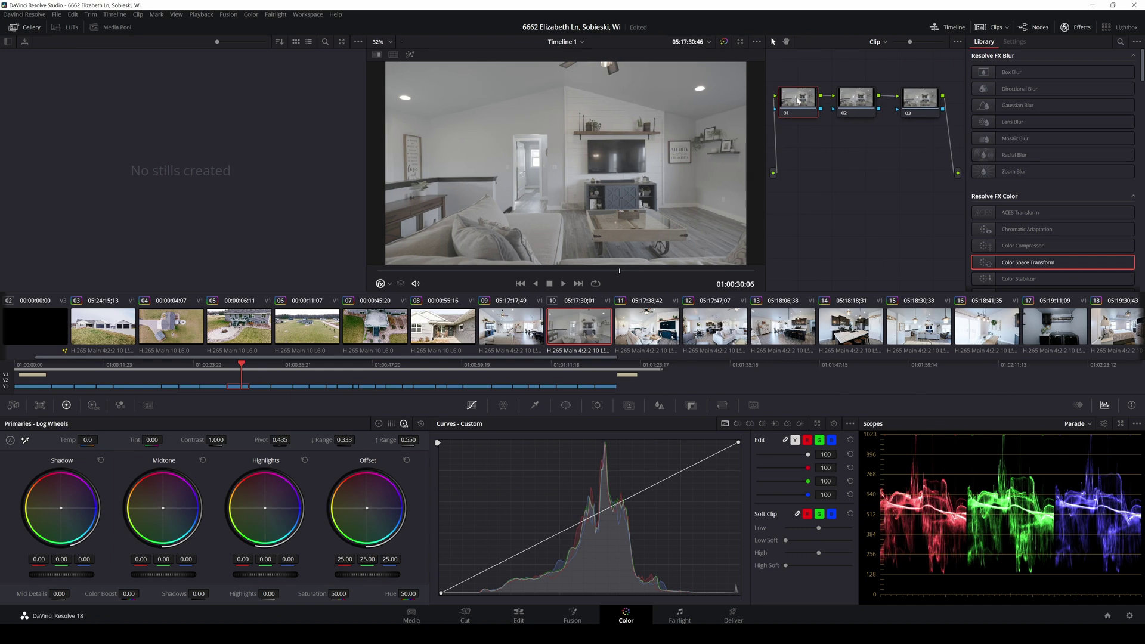
# Apply a Color Space Transform to node 02 with input Canon Cinema Gamut and Canon Log 3 gamma.
pyautogui.click(853, 101)
pyautogui.moveTo(1021, 264); pyautogui.dragTo(866, 106)
pyautogui.click(1050, 82)
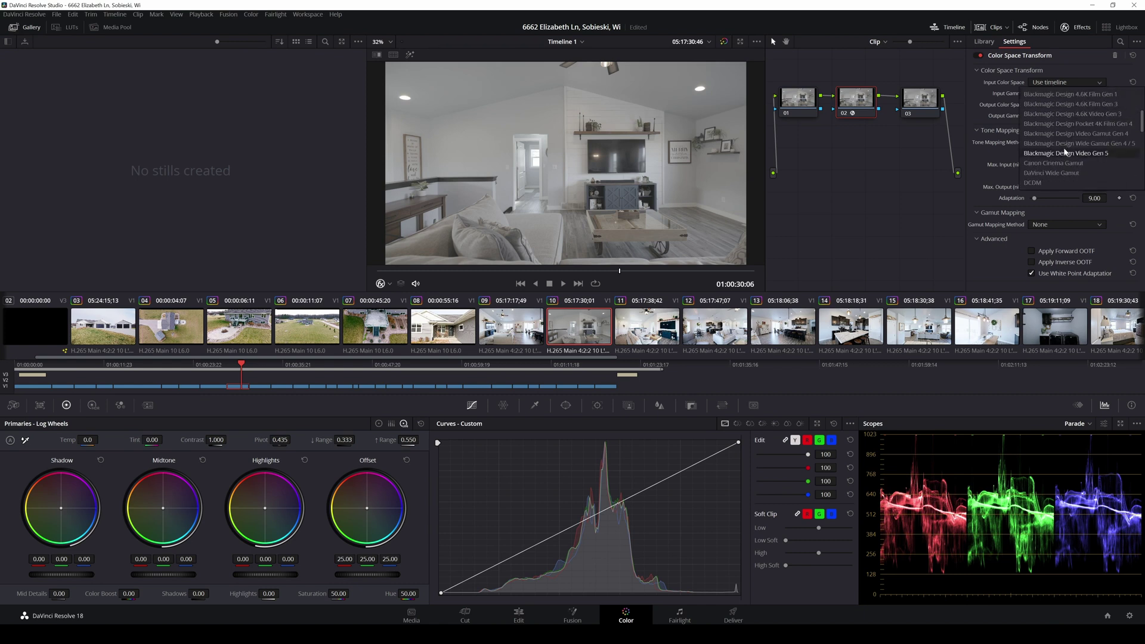
pyautogui.click(1059, 159)
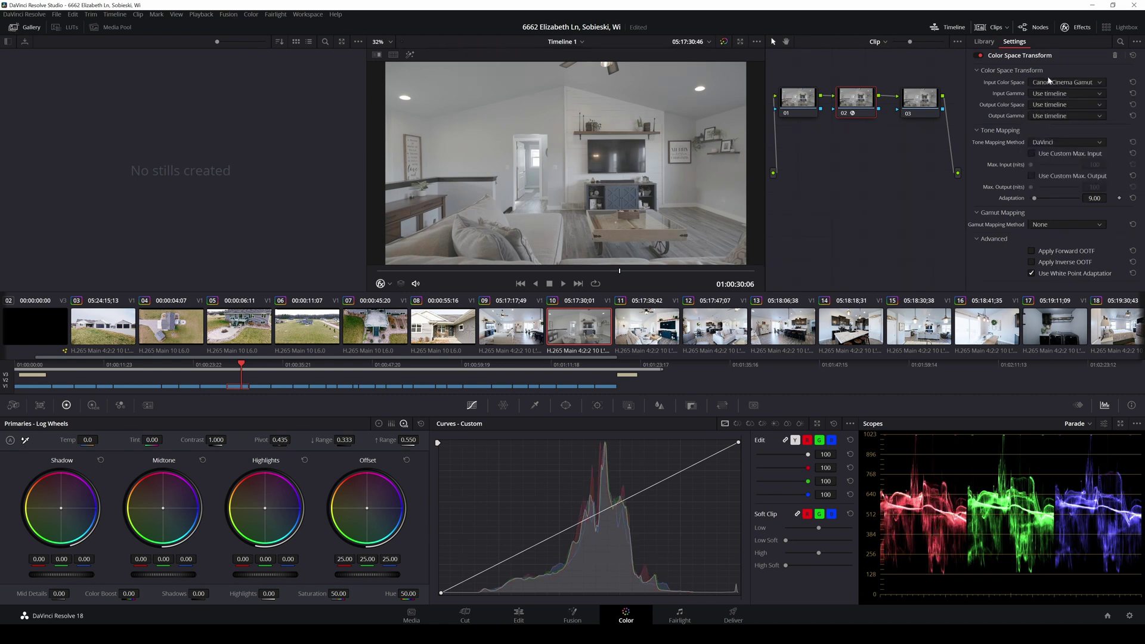
pyautogui.click(1047, 95)
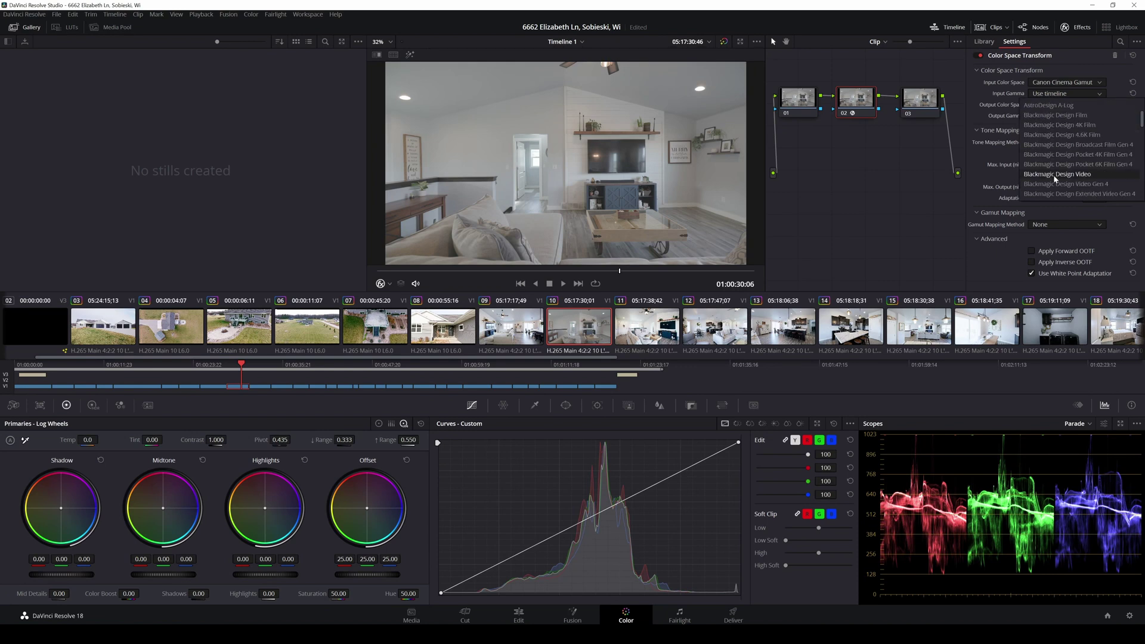
pyautogui.scroll(-3, 1053, 188)
pyautogui.click(1052, 194)
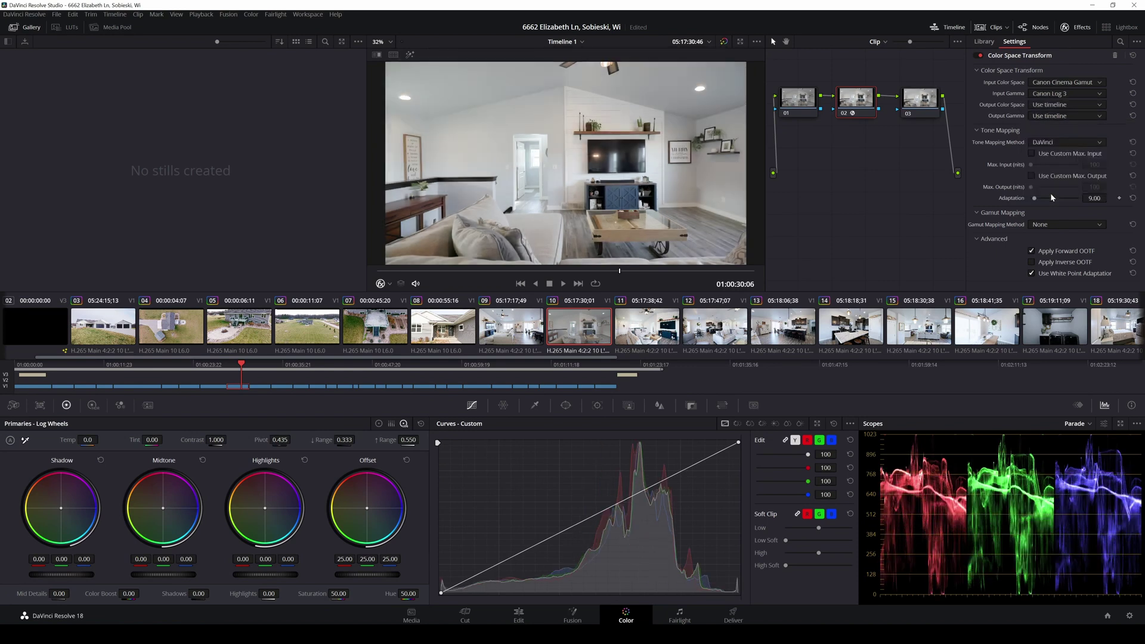
pyautogui.moveTo(871, 99); pyautogui.dragTo(862, 97)
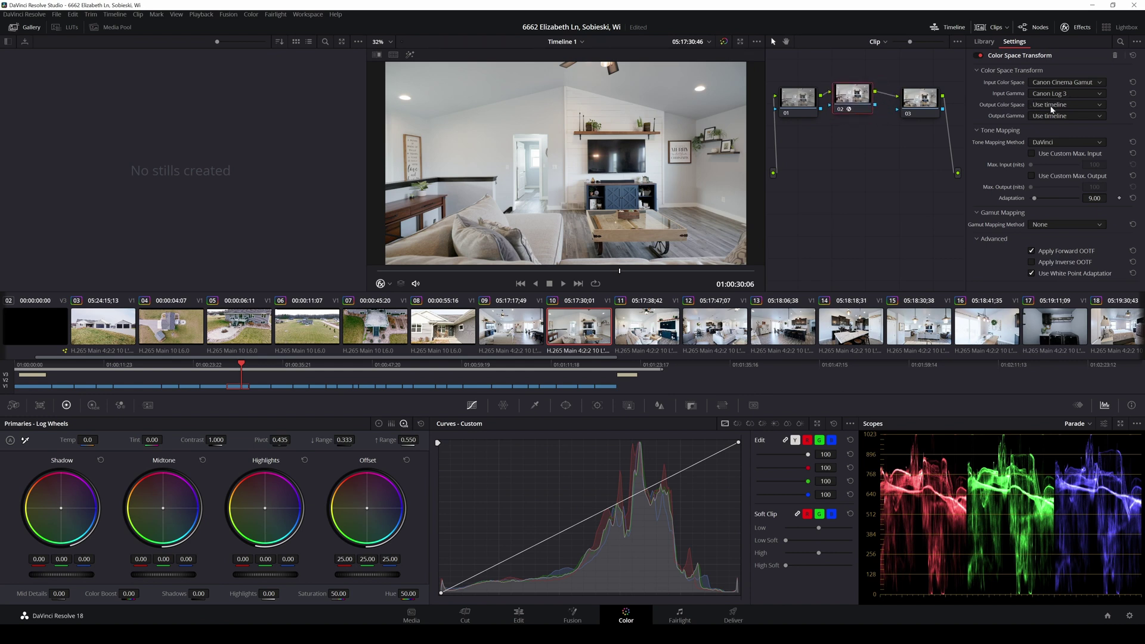
pyautogui.click(904, 99)
# Bend node 03's custom curve into an S: add a midtone point, lower shadows, raise highlights.
pyautogui.moveTo(931, 103); pyautogui.dragTo(918, 95)
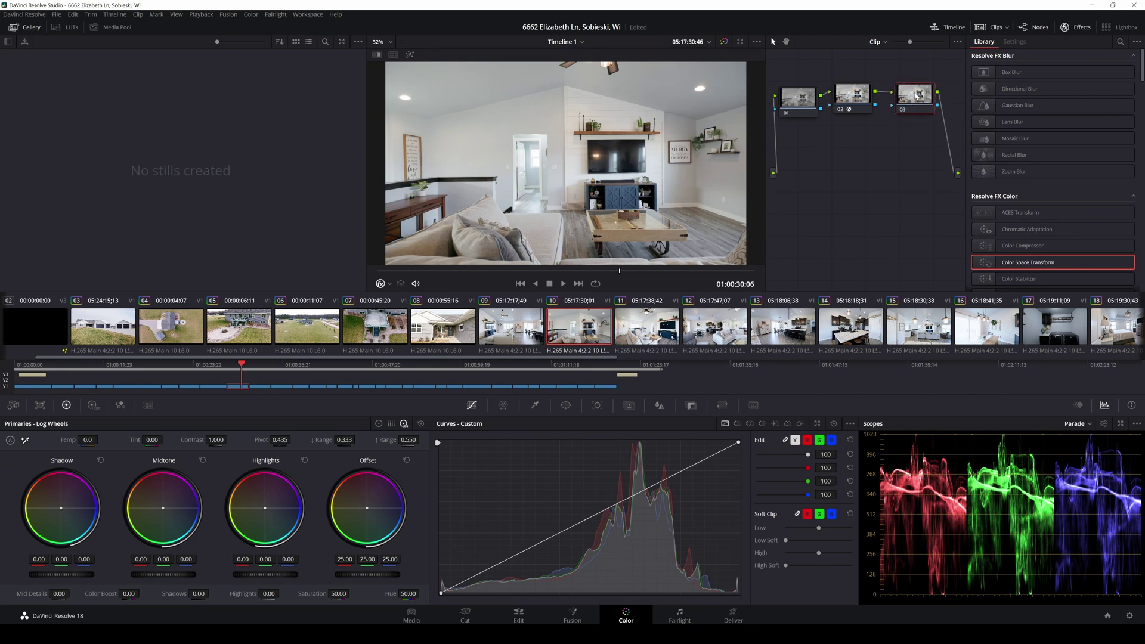
pyautogui.click(583, 518)
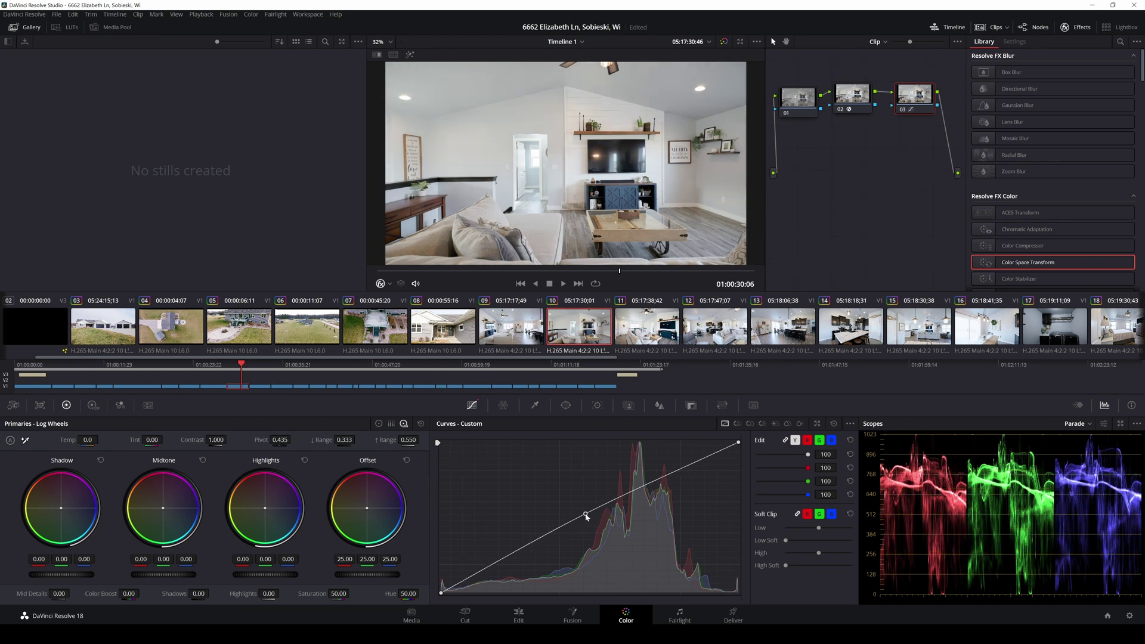
pyautogui.moveTo(584, 519); pyautogui.dragTo(581, 518)
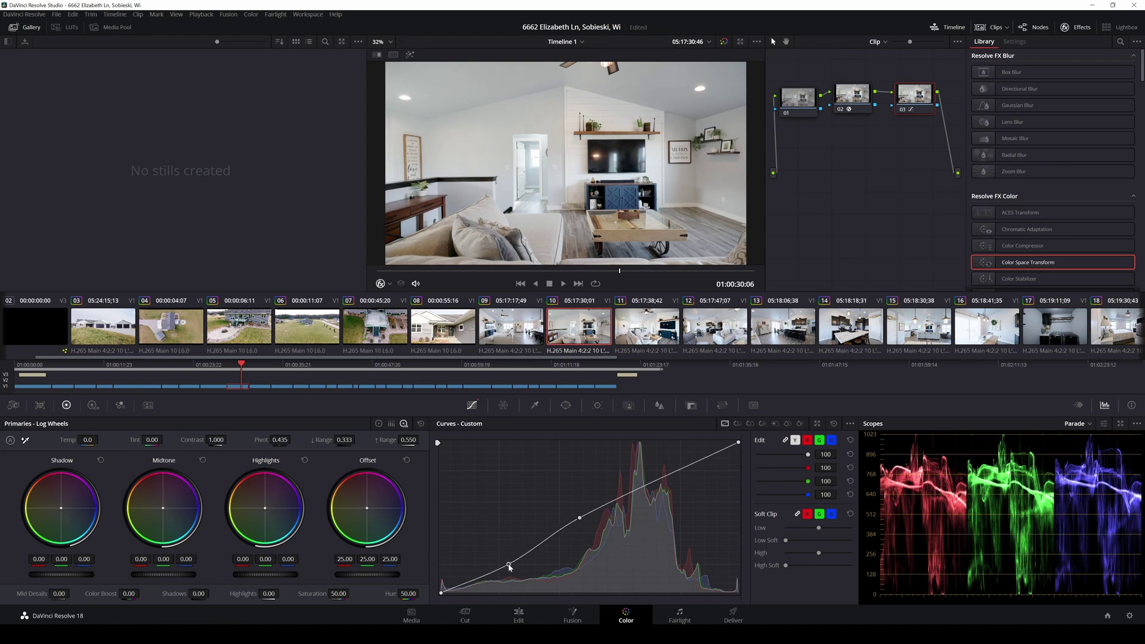
pyautogui.moveTo(510, 567); pyautogui.dragTo(506, 571)
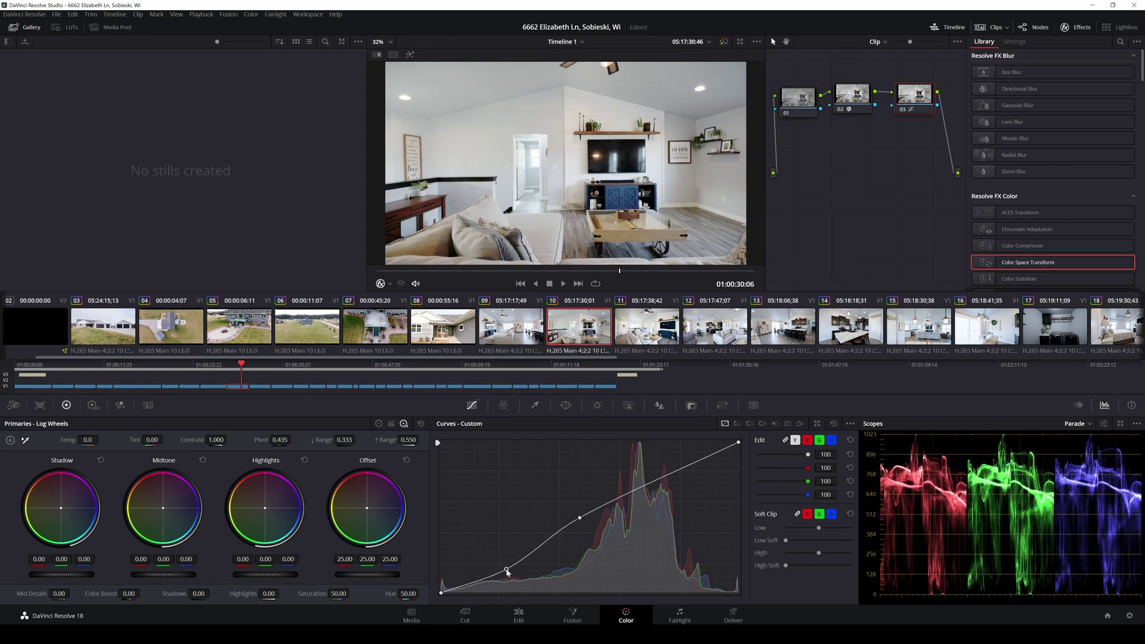
pyautogui.moveTo(665, 478); pyautogui.dragTo(666, 472)
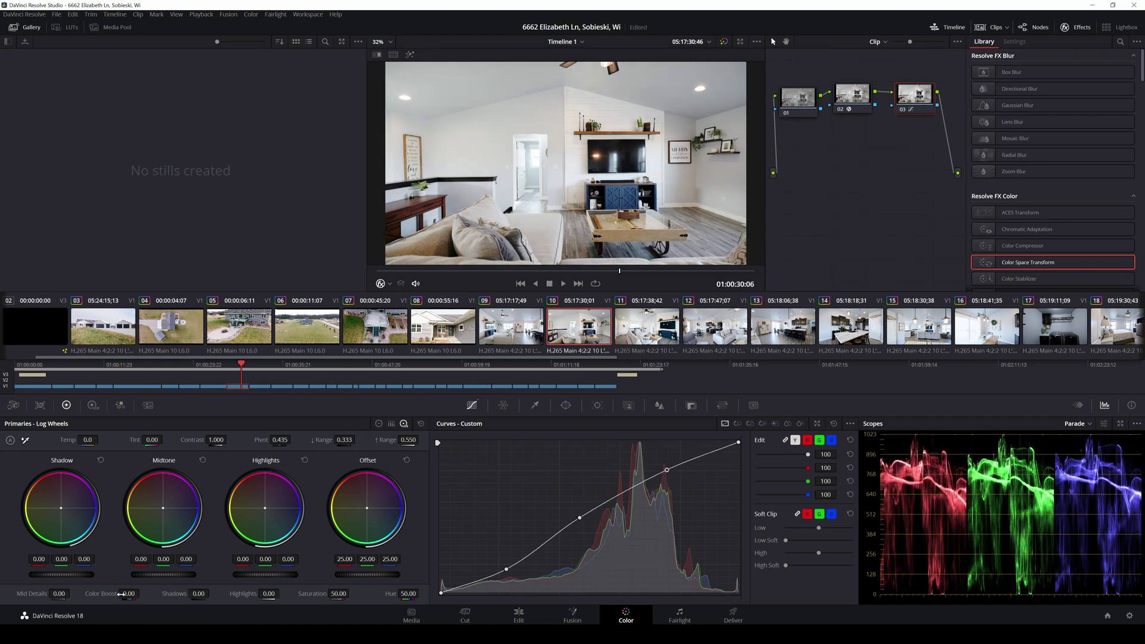
# In Color Bars primaries, set node 03 to Shadows 18.00, Highlights -16.00, Saturation 52.60, Contrast 1.054.
pyautogui.click(391, 423)
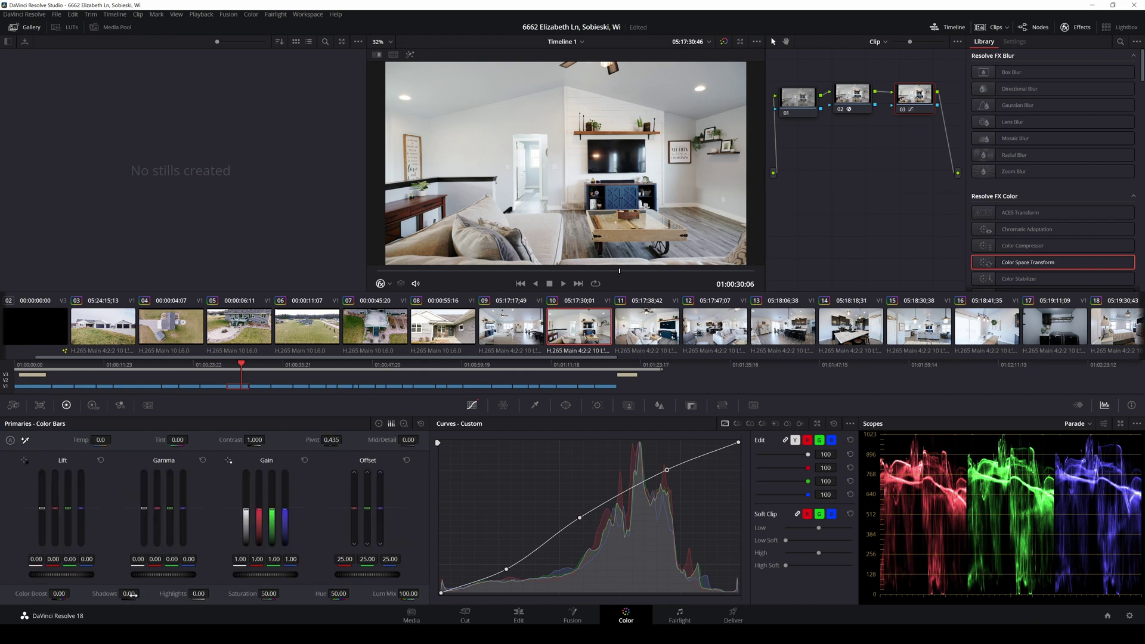
pyautogui.moveTo(132, 595); pyautogui.dragTo(141, 600)
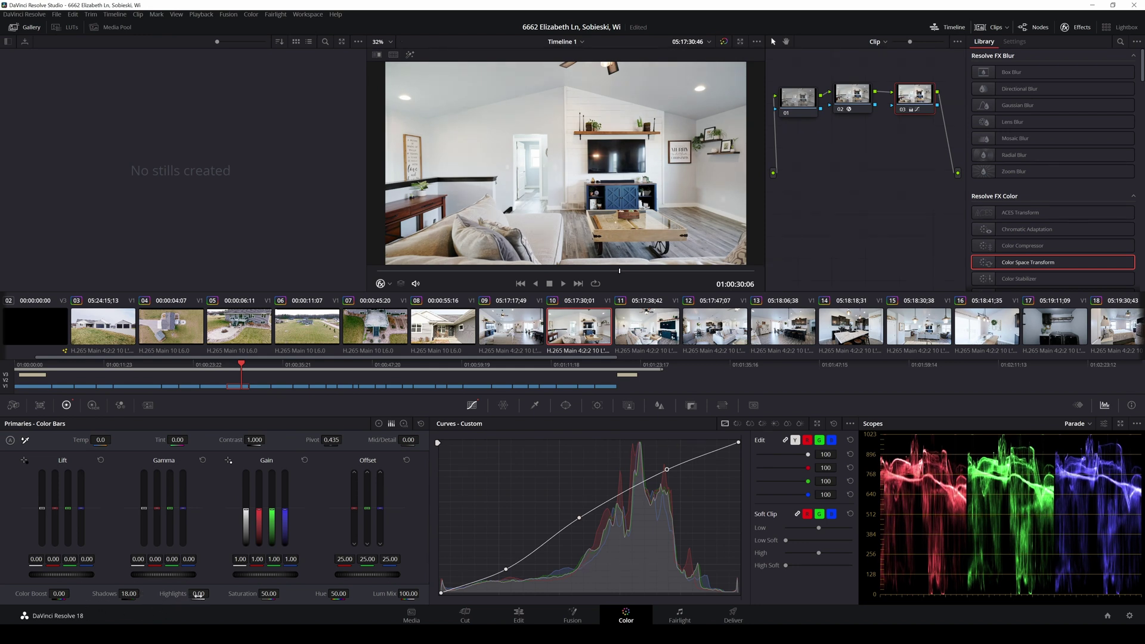
pyautogui.moveTo(198, 595)
pyautogui.mouseDown()
pyautogui.moveTo(179, 595)
pyautogui.moveTo(211, 593)
pyautogui.mouseUp()
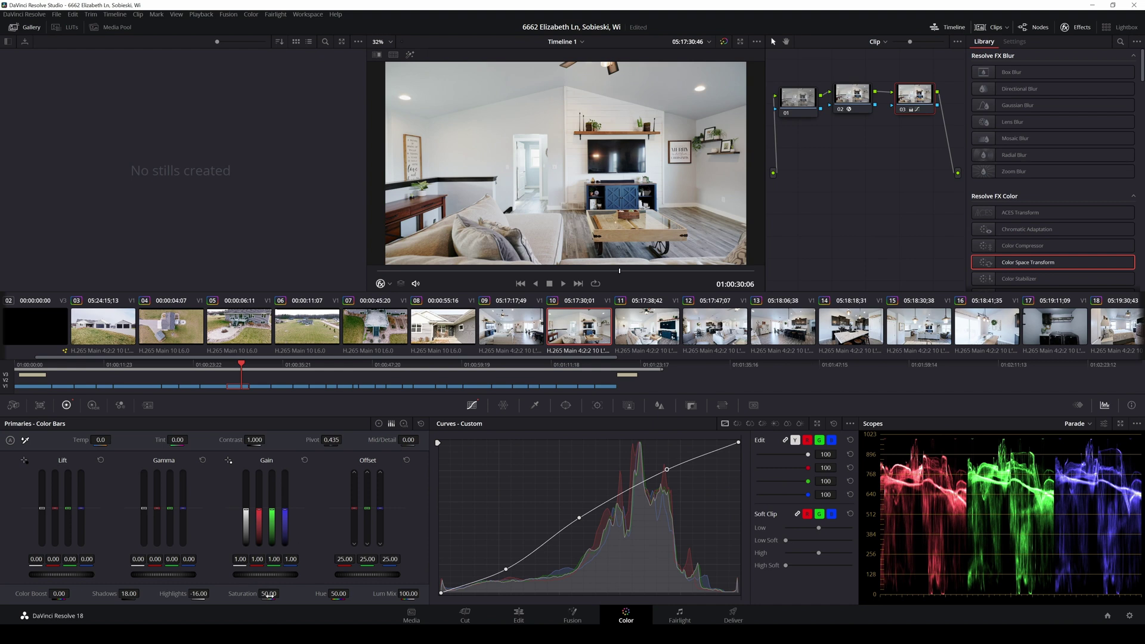
pyautogui.moveTo(269, 593); pyautogui.dragTo(282, 592)
pyautogui.moveTo(255, 439); pyautogui.dragTo(263, 440)
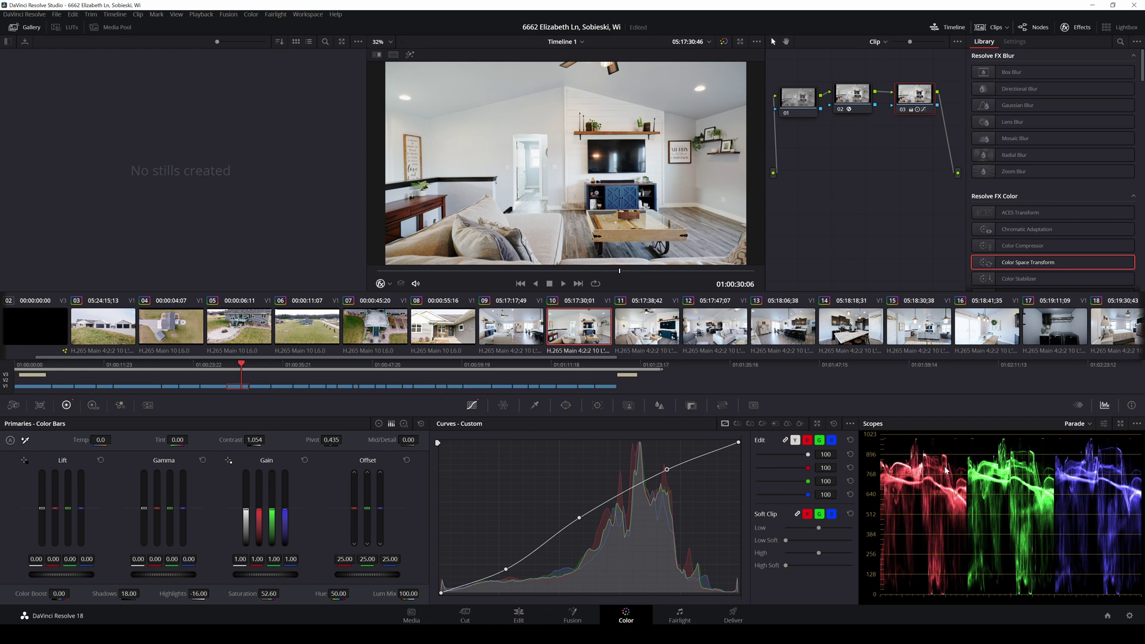
pyautogui.moveTo(909, 99); pyautogui.dragTo(915, 101)
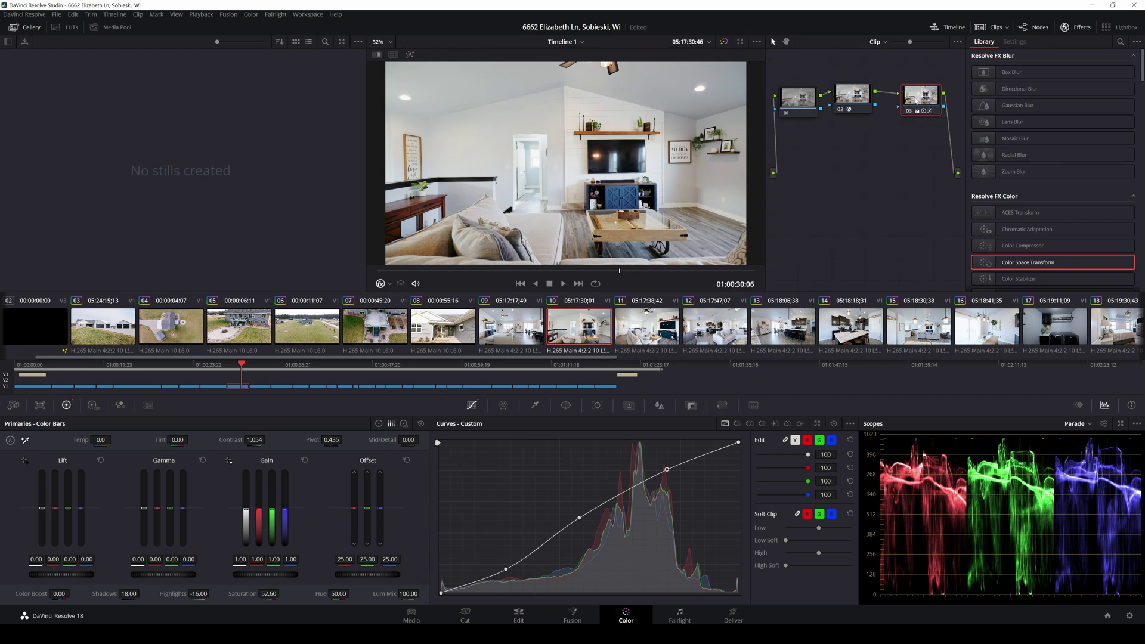
# Add a corrector node 04 and place it after node 03.
pyautogui.rightClick(815, 156)
pyautogui.moveTo(838, 169)
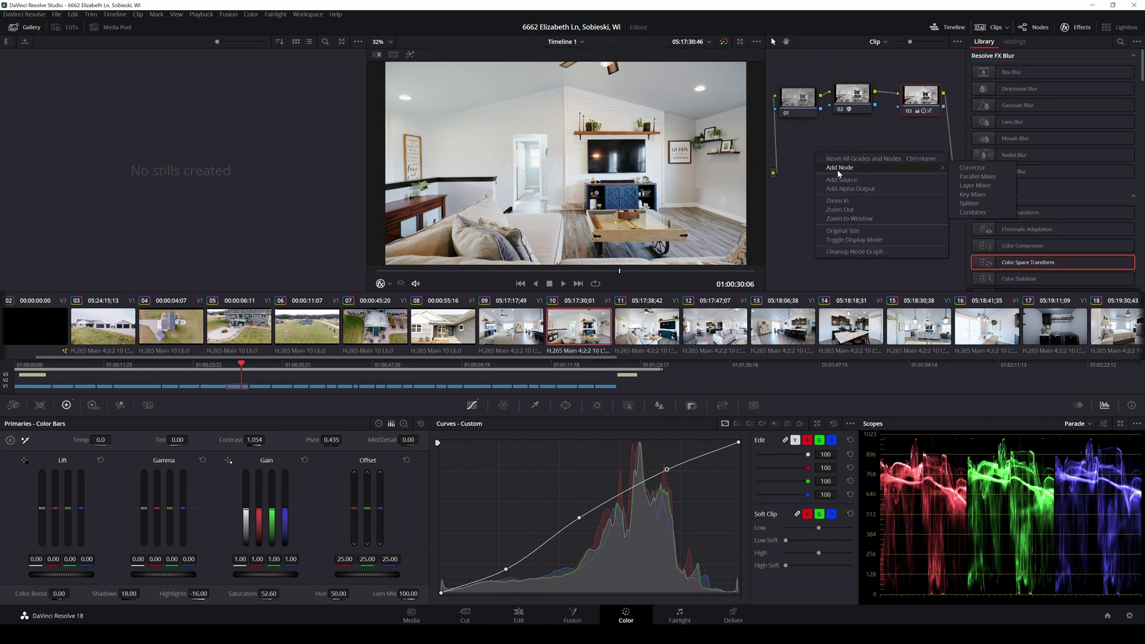
pyautogui.click(972, 168)
pyautogui.moveTo(818, 157); pyautogui.dragTo(912, 158)
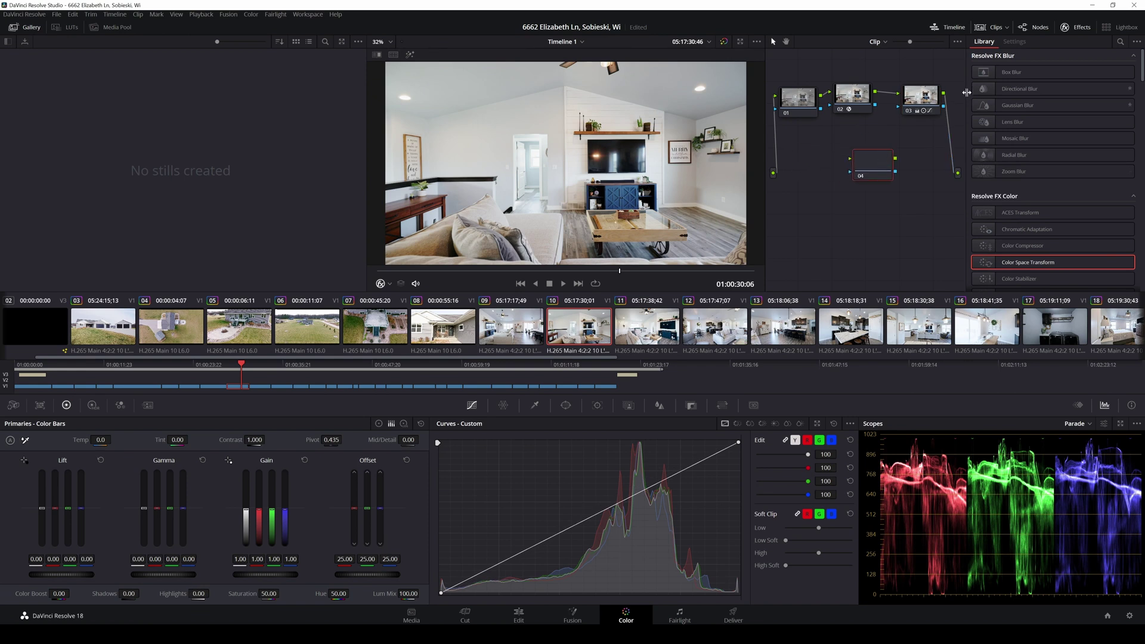
# Shift the Lift, Gamma and Offset balance slightly warmer, leaving Gain reset to neutral.
pyautogui.moveTo(61, 515); pyautogui.dragTo(61, 520)
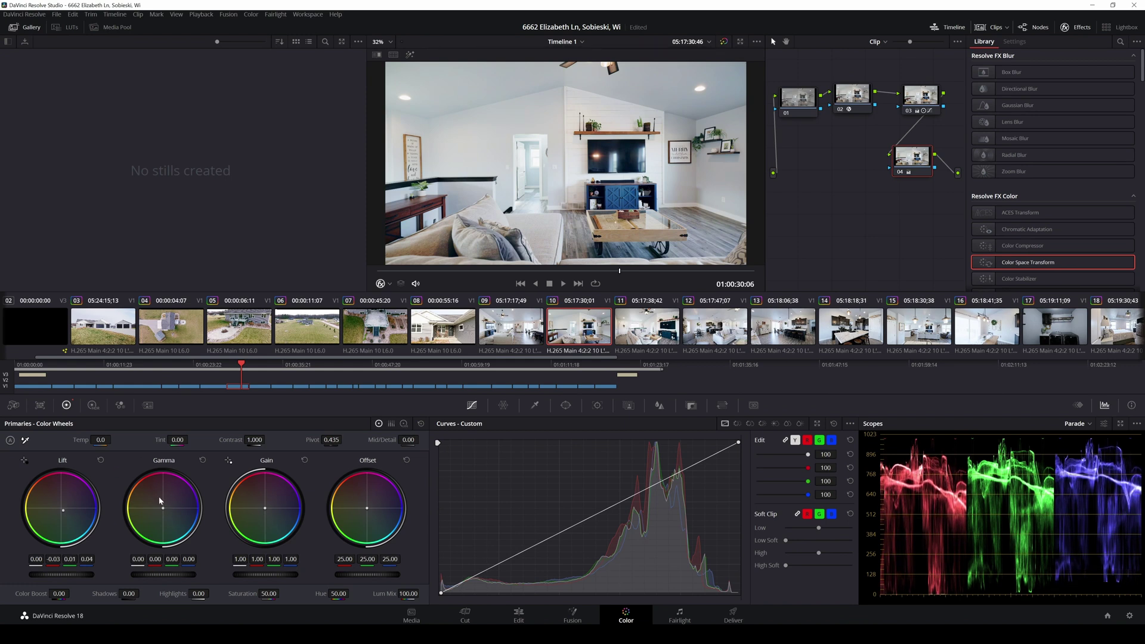
pyautogui.moveTo(164, 511); pyautogui.dragTo(161, 507)
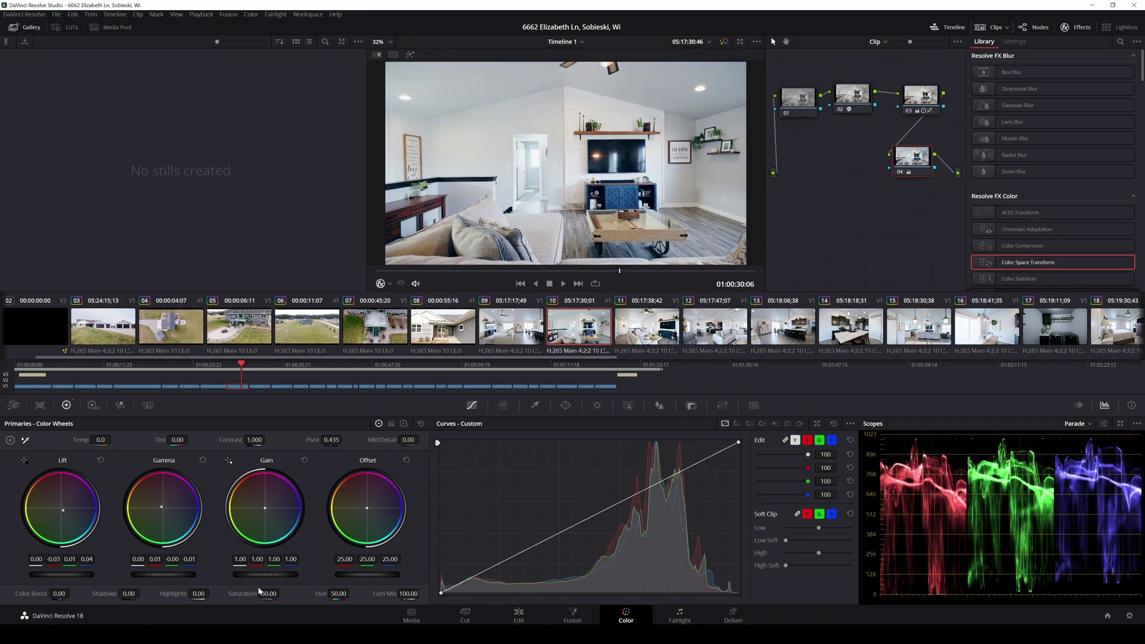
pyautogui.moveTo(263, 576); pyautogui.dragTo(269, 576)
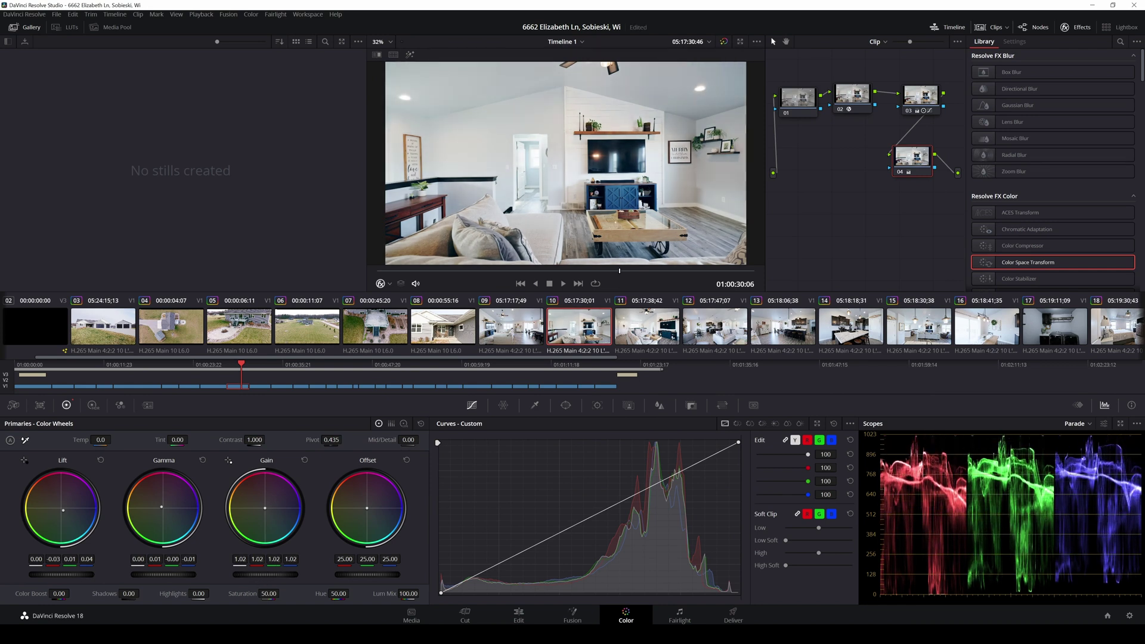
pyautogui.click(304, 460)
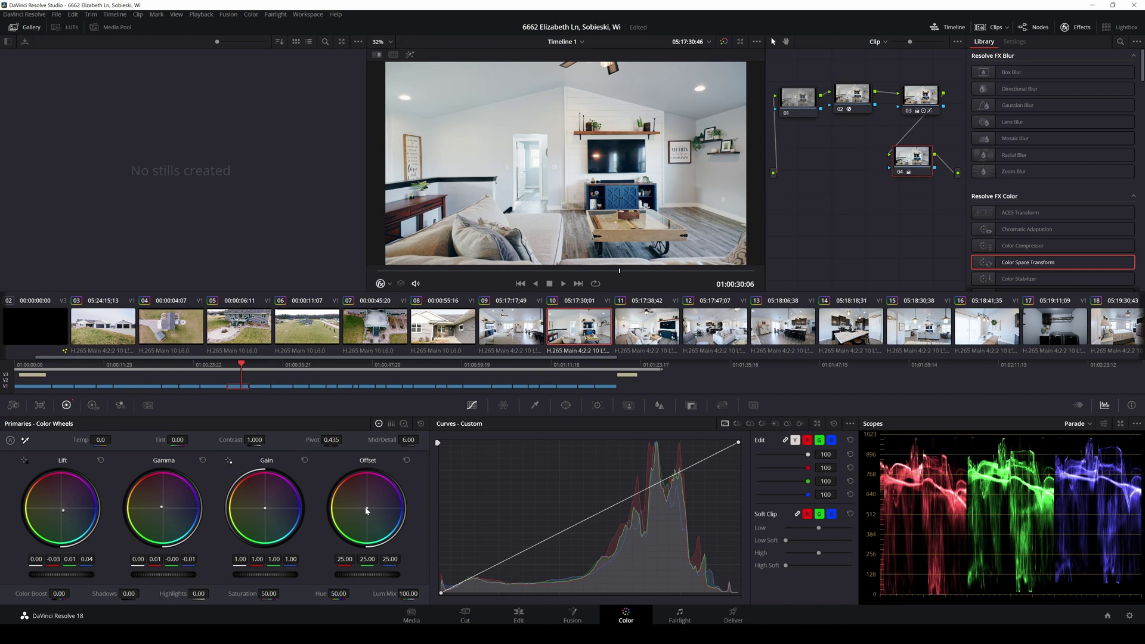
pyautogui.moveTo(366, 511); pyautogui.dragTo(365, 507)
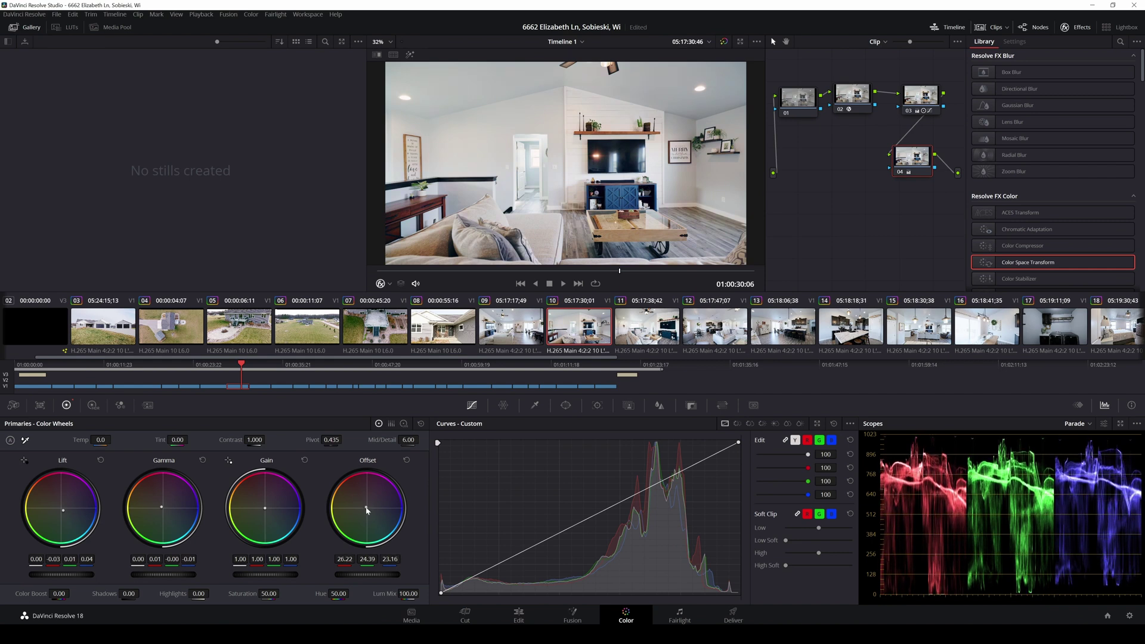
pyautogui.moveTo(924, 167)
pyautogui.mouseDown()
pyautogui.moveTo(936, 169)
pyautogui.moveTo(908, 164)
pyautogui.moveTo(931, 161)
pyautogui.mouseUp()
pyautogui.moveTo(919, 96); pyautogui.dragTo(871, 93)
# Review nodes 01–04 while moving nodes 02, 04 and 01 to tidy the serial graph.
pyautogui.click(914, 91)
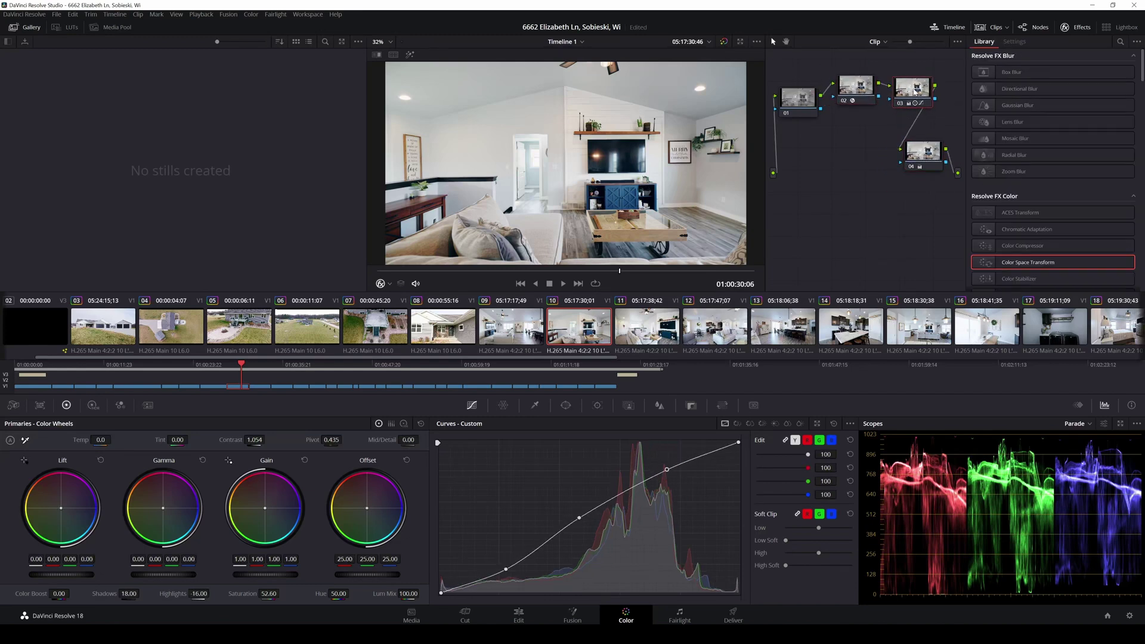
pyautogui.click(866, 93)
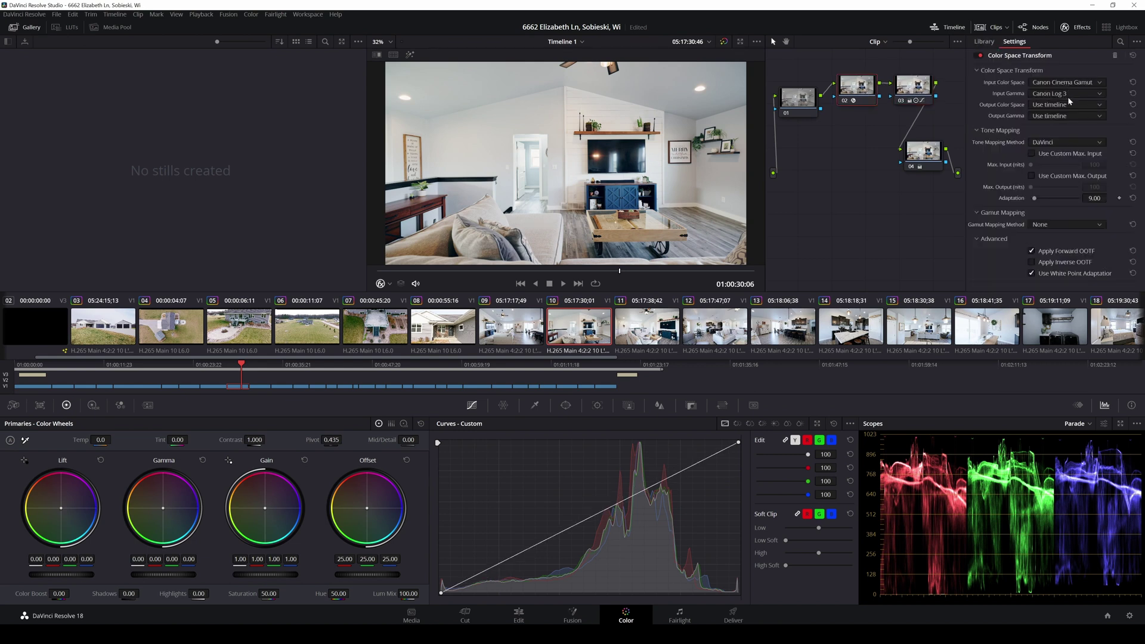
pyautogui.moveTo(858, 88); pyautogui.dragTo(920, 90)
pyautogui.moveTo(925, 154); pyautogui.dragTo(907, 170)
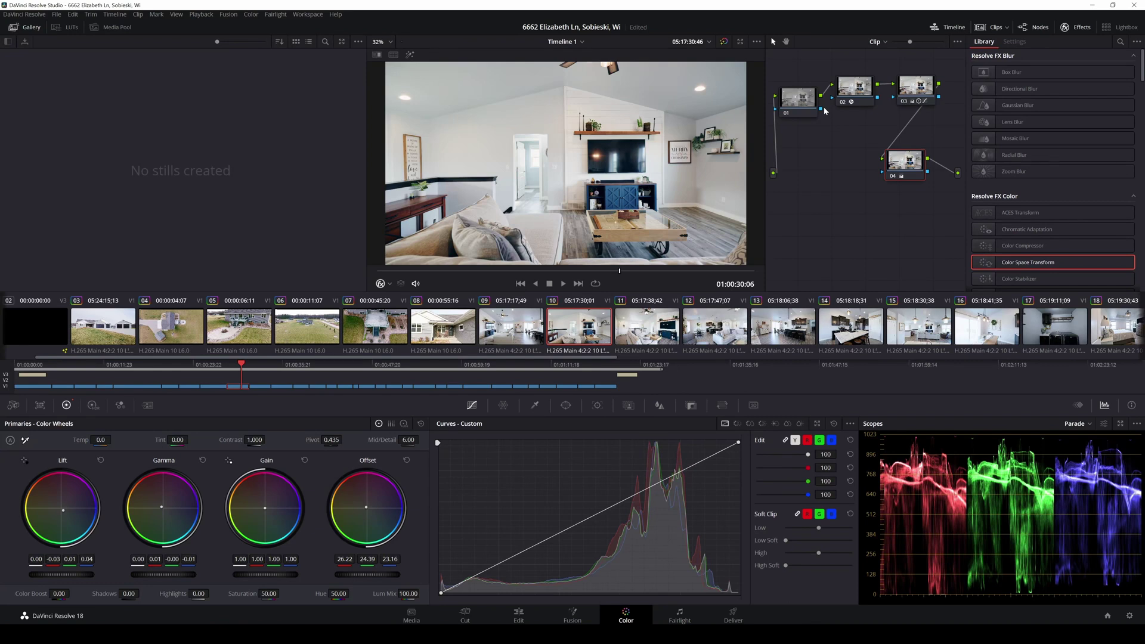
pyautogui.moveTo(857, 87); pyautogui.dragTo(861, 96)
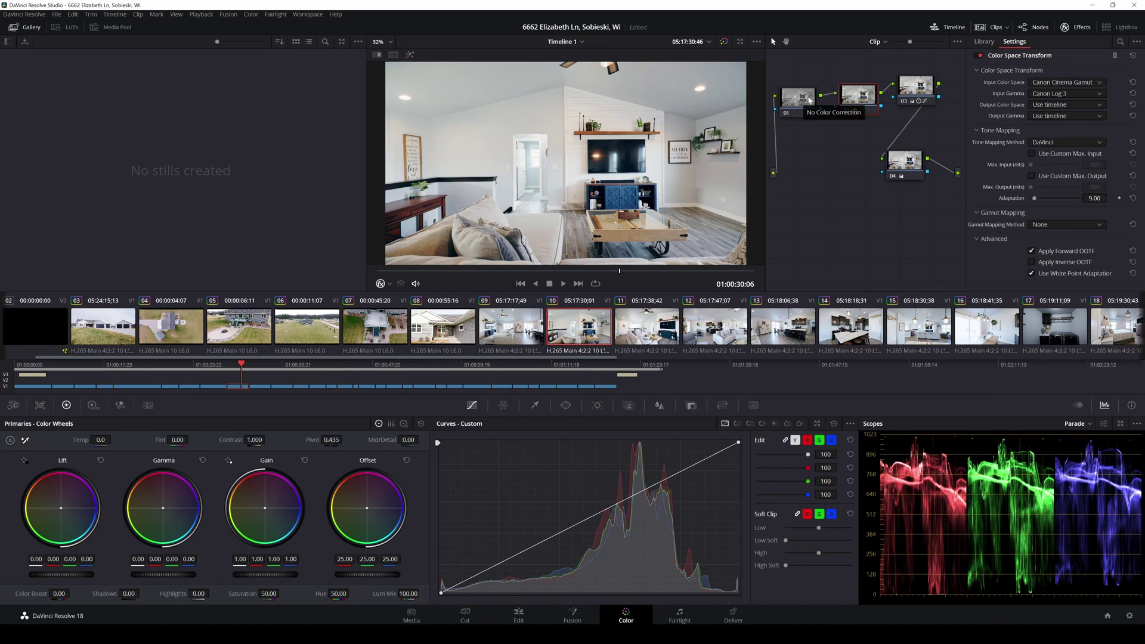
pyautogui.moveTo(810, 100); pyautogui.dragTo(810, 93)
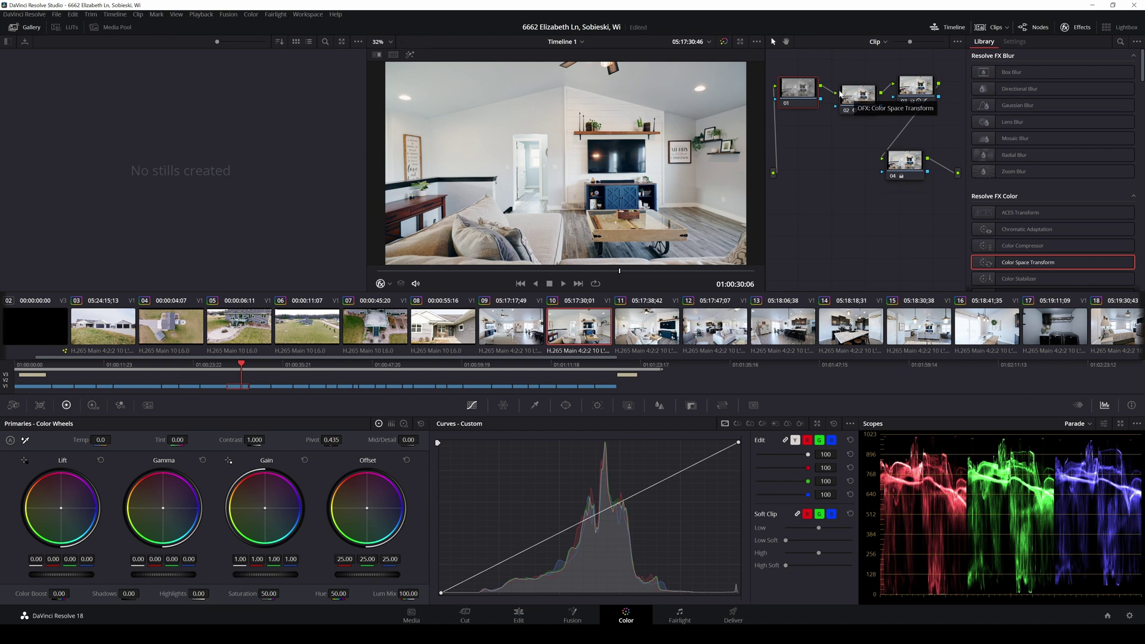
pyautogui.click(863, 96)
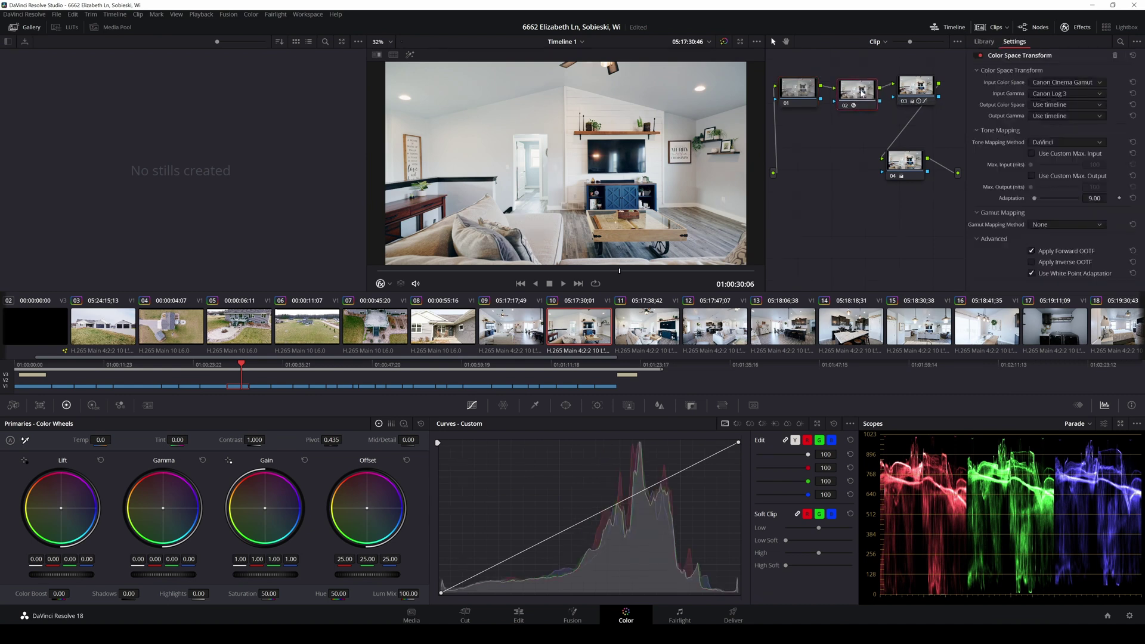
pyautogui.click(923, 90)
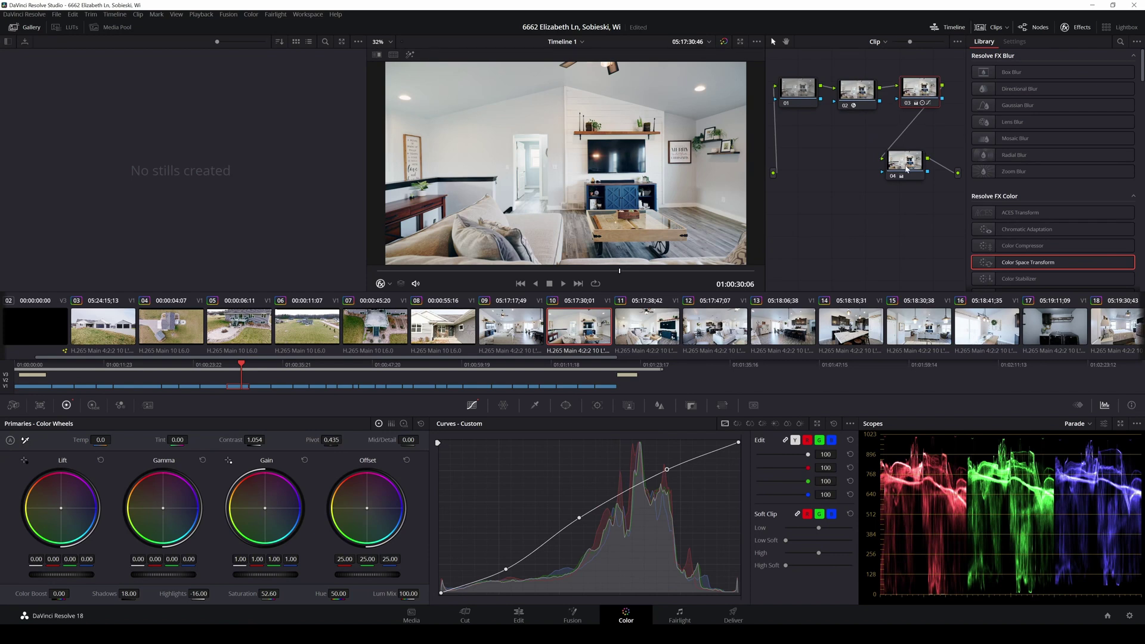